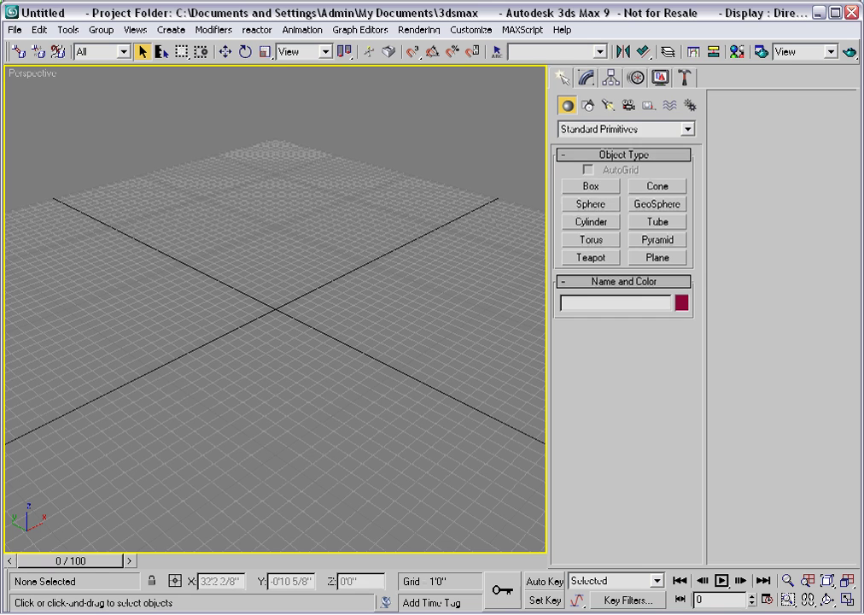
# Step: Create a 4'0" × 4'0" NURBS CV surface with 6 × 6 CVs at the origin using Keyboard Entry
pyautogui.click(589, 129)
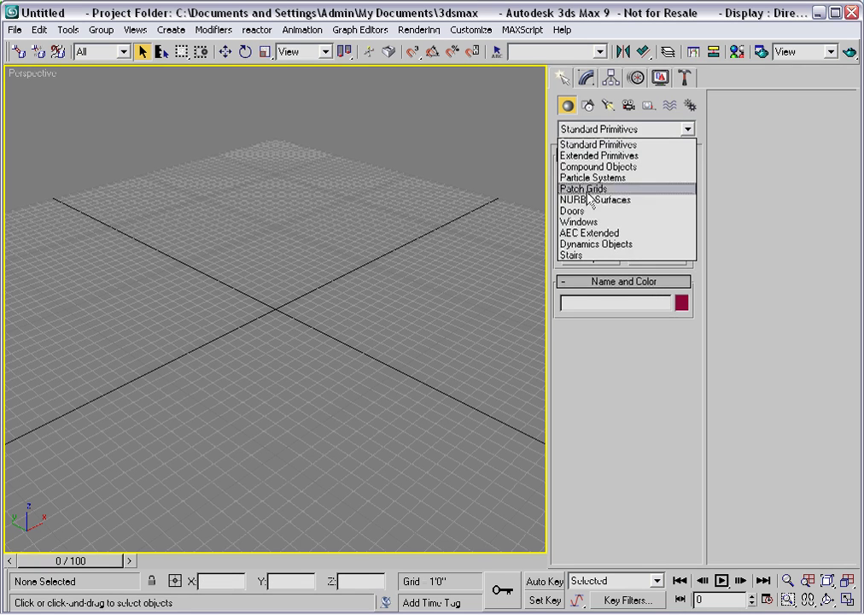
pyautogui.click(592, 199)
pyautogui.click(642, 186)
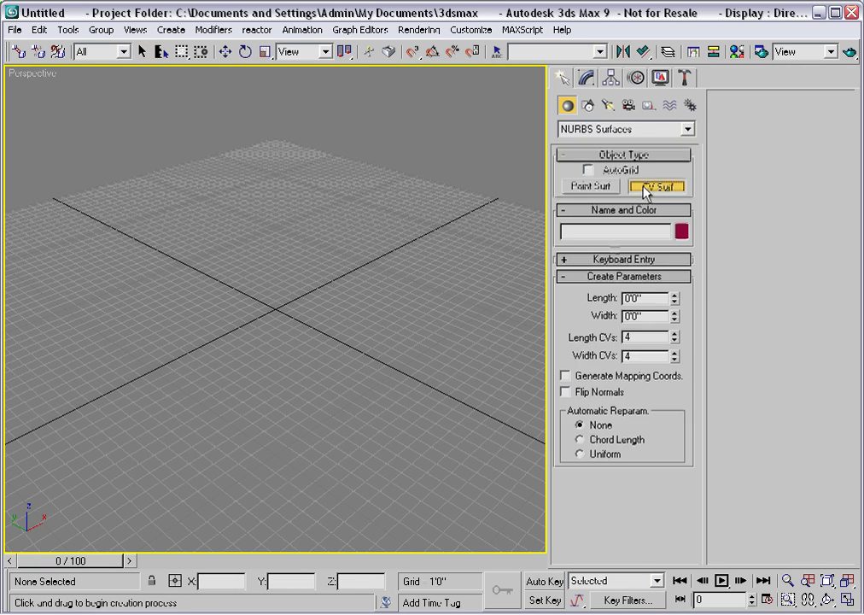
pyautogui.click(607, 257)
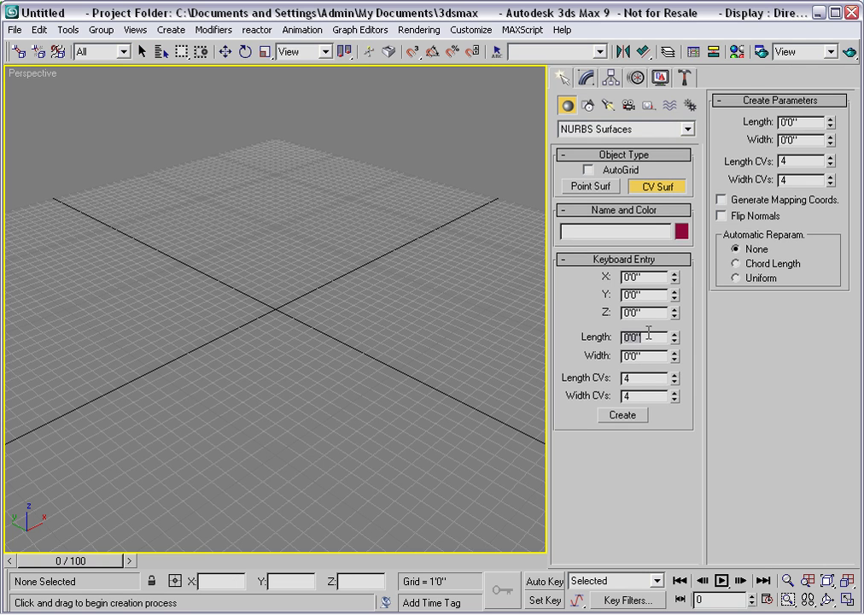
pyautogui.press('Tab')
pyautogui.write('4')
pyautogui.click(625, 419)
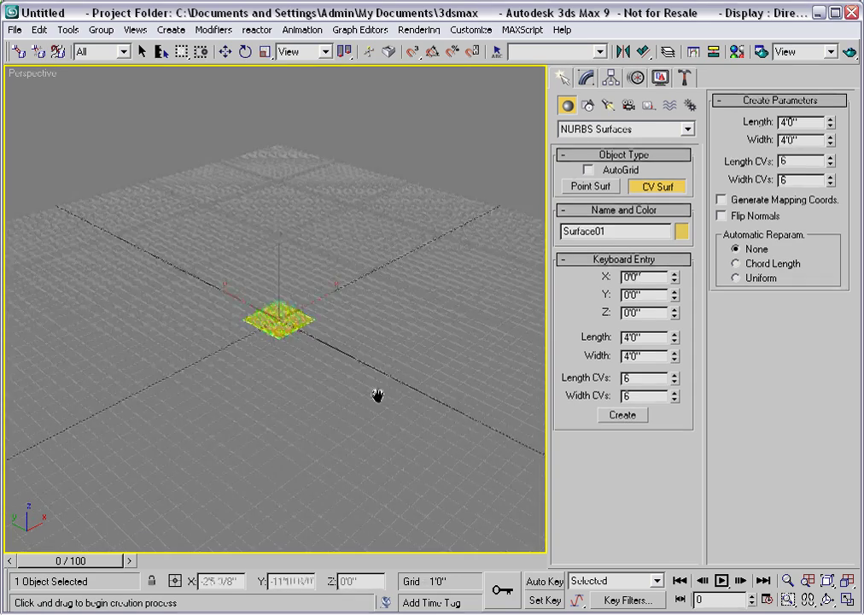
# Step: Hide the grid and tilt the view to look down on the new surface
pyautogui.scroll(3, 376, 394)
pyautogui.scroll(3, 376, 396)
pyautogui.scroll(-2, 371, 363)
pyautogui.scroll(-2, 368, 357)
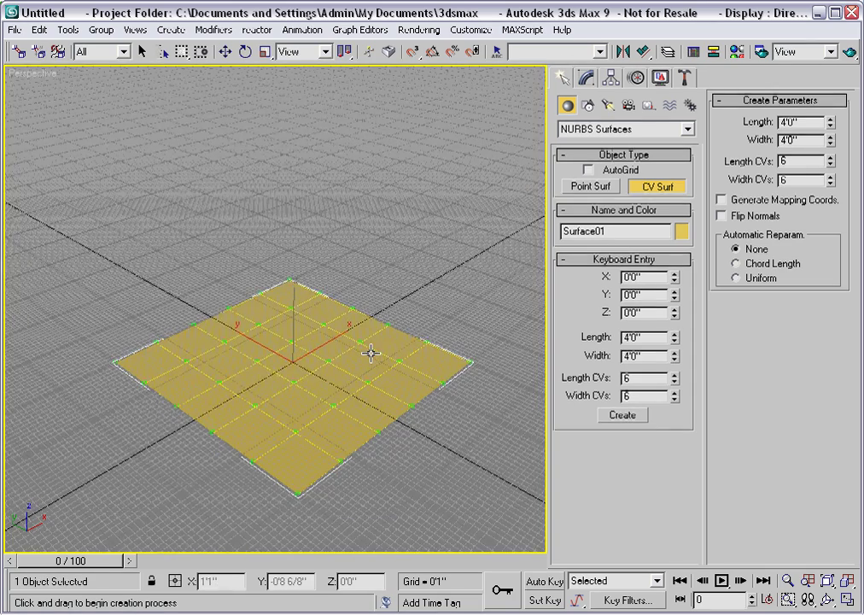
pyautogui.press('g')
pyautogui.scroll(4, 370, 353)
pyautogui.keyDown('alt'); pyautogui.moveTo(370, 353); pyautogui.dragTo(367, 372, button='middle'); pyautogui.keyUp('alt')
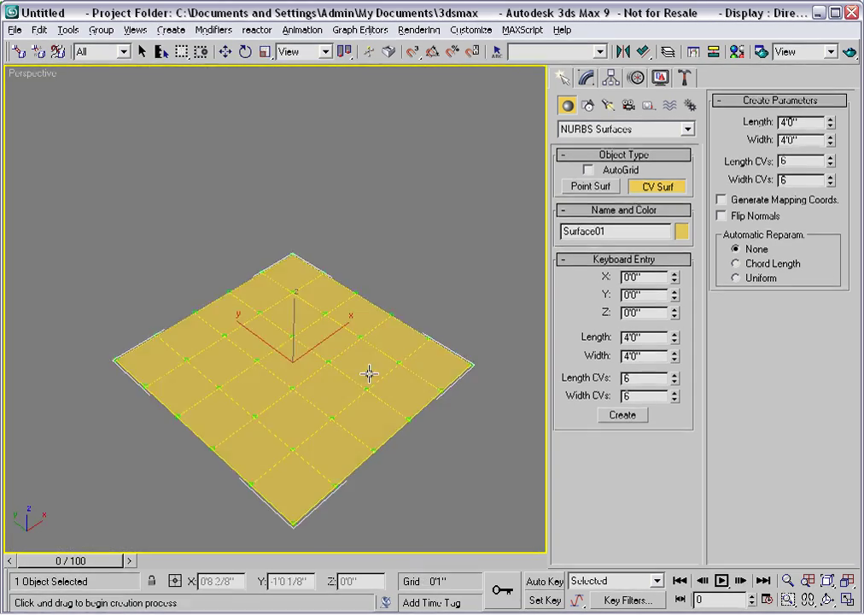
# Step: Choose the Ellipse spline tool with the Center creation method
pyautogui.click(589, 108)
pyautogui.click(597, 130)
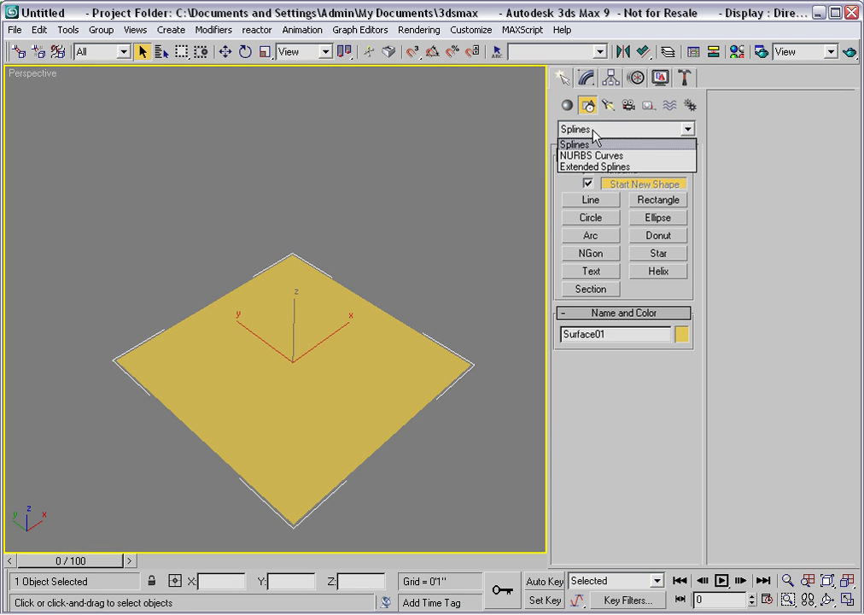
pyautogui.click(593, 130)
pyautogui.click(651, 219)
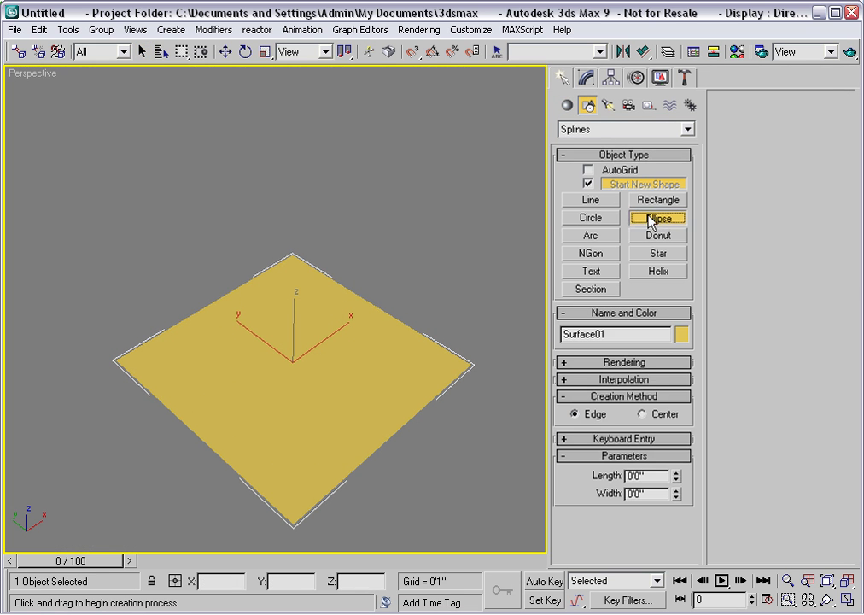
pyautogui.click(641, 415)
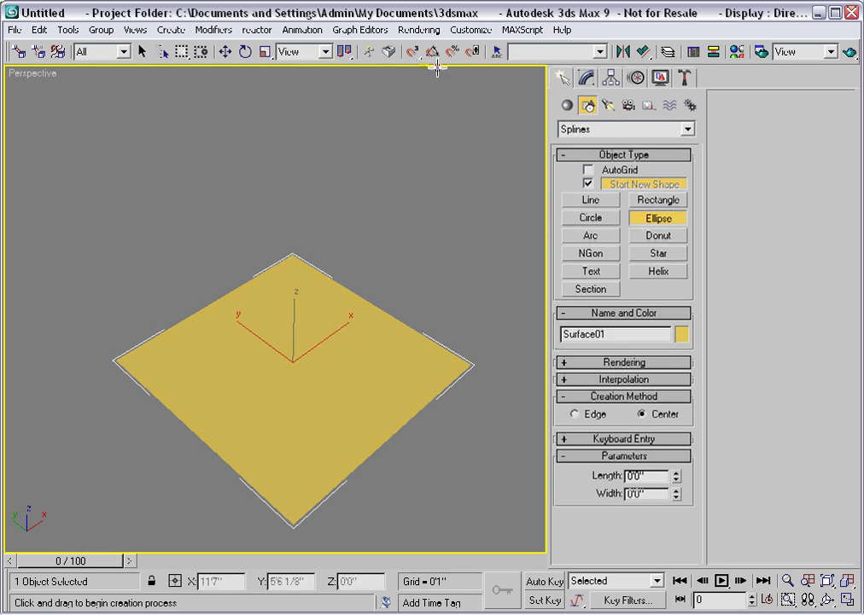
# Step: Enable Grid Points snapping and draw a 3'10" ellipse outward from the surface centre
pyautogui.moveTo(411, 53); pyautogui.dragTo(415, 58)
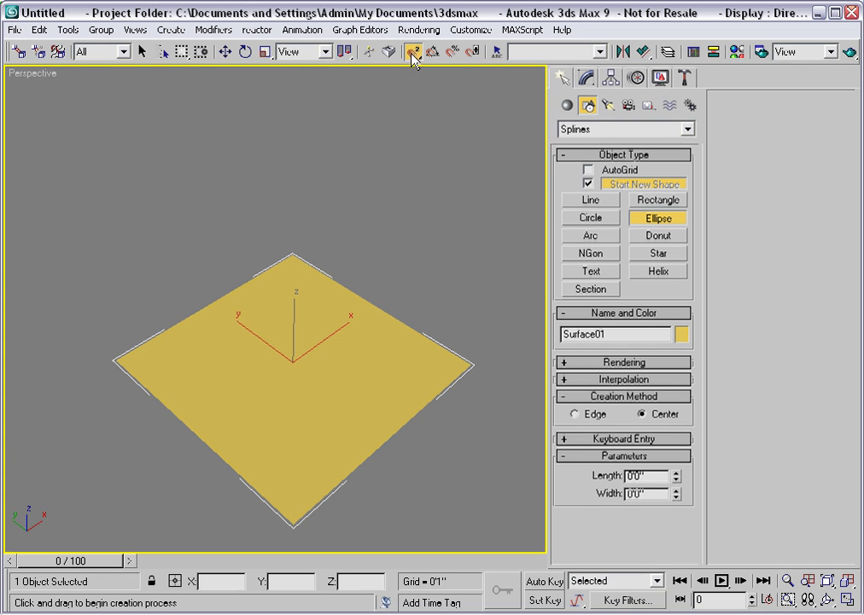
pyautogui.rightClick(412, 53)
pyautogui.click(364, 266)
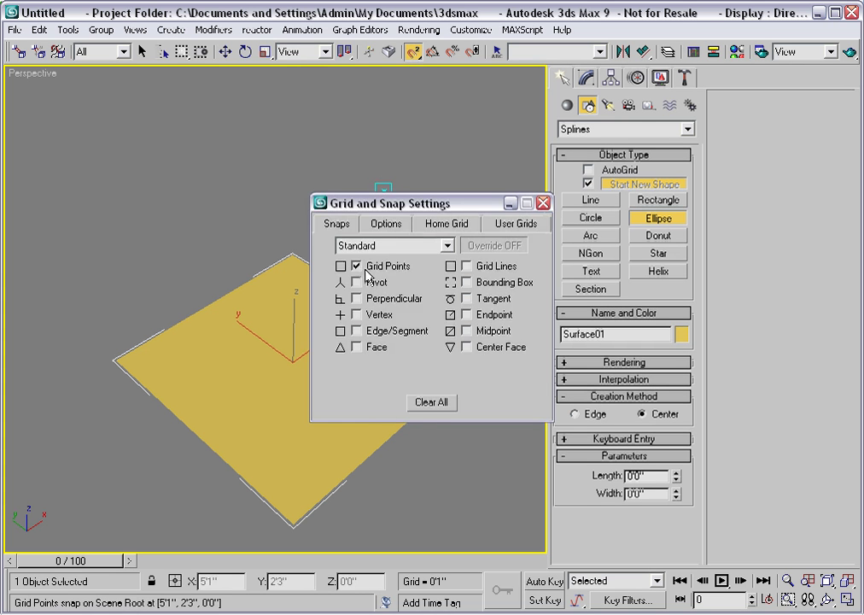
pyautogui.click(543, 204)
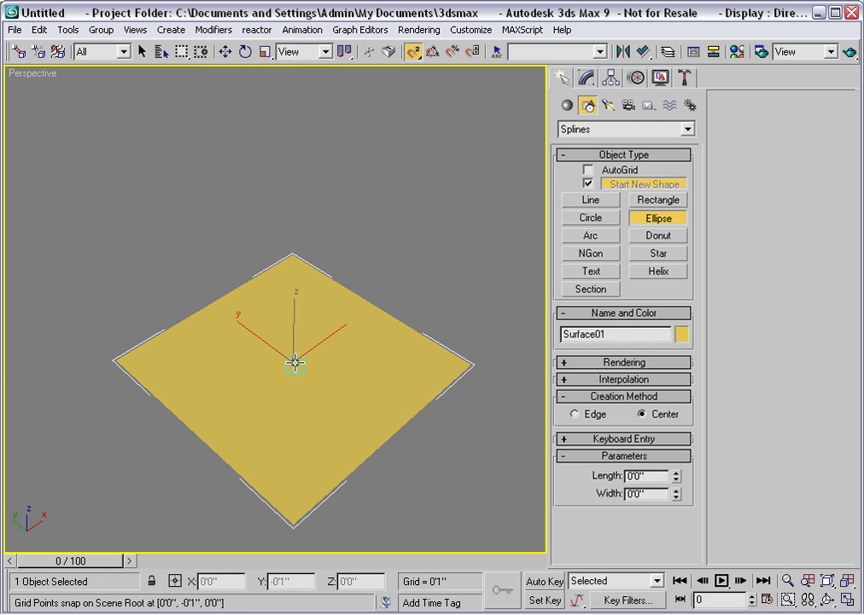
pyautogui.moveTo(297, 360)
pyautogui.mouseDown()
pyautogui.moveTo(374, 350)
pyautogui.moveTo(408, 399)
pyautogui.moveTo(426, 376)
pyautogui.mouseUp()
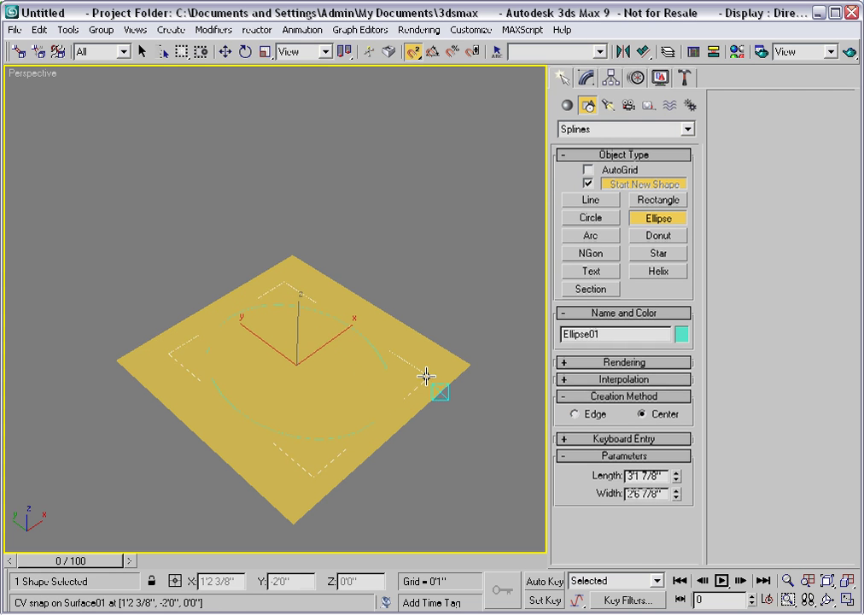
pyautogui.click(676, 491)
pyautogui.rightClick(343, 469)
# Step: Select Surface01 in the Modify panel and import Ellipse01 into it
pyautogui.rightClick(350, 471)
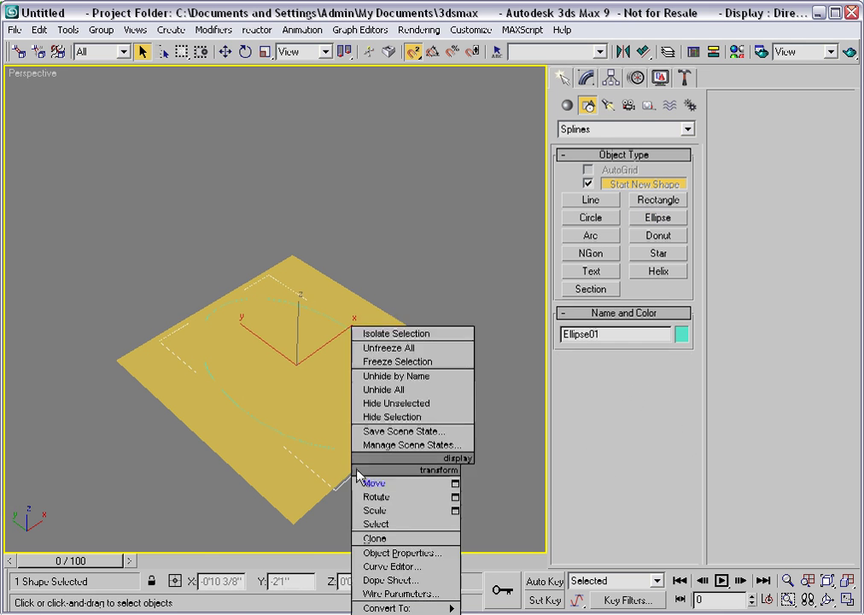
pyautogui.click(363, 483)
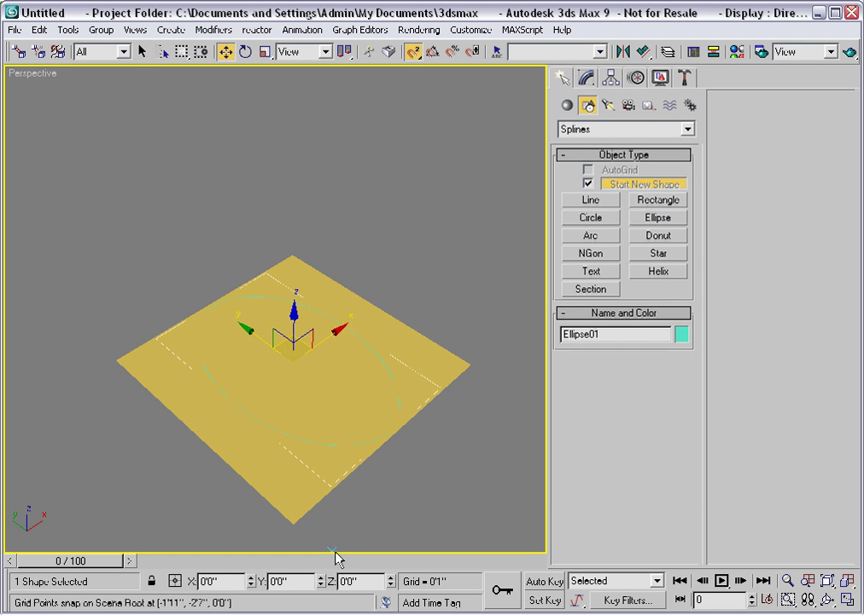
pyautogui.click(587, 78)
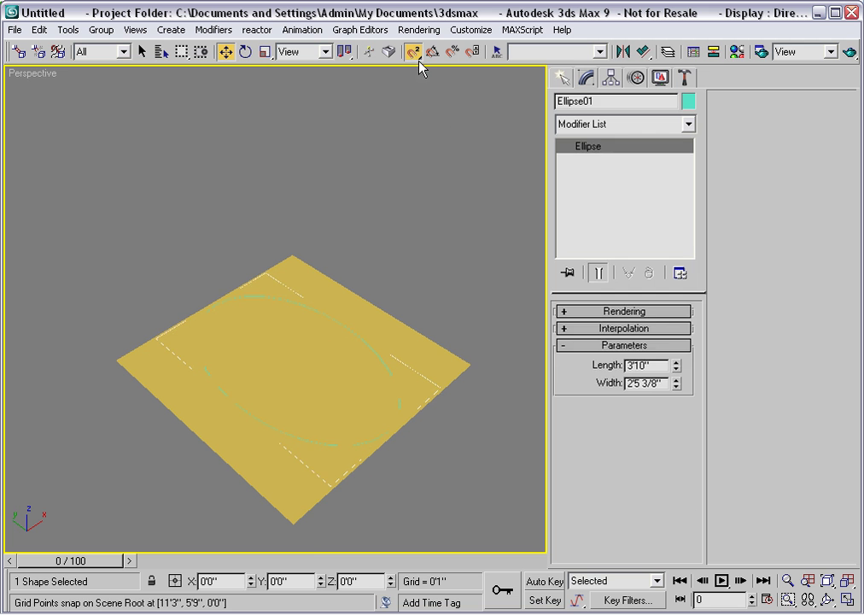
pyautogui.click(361, 300)
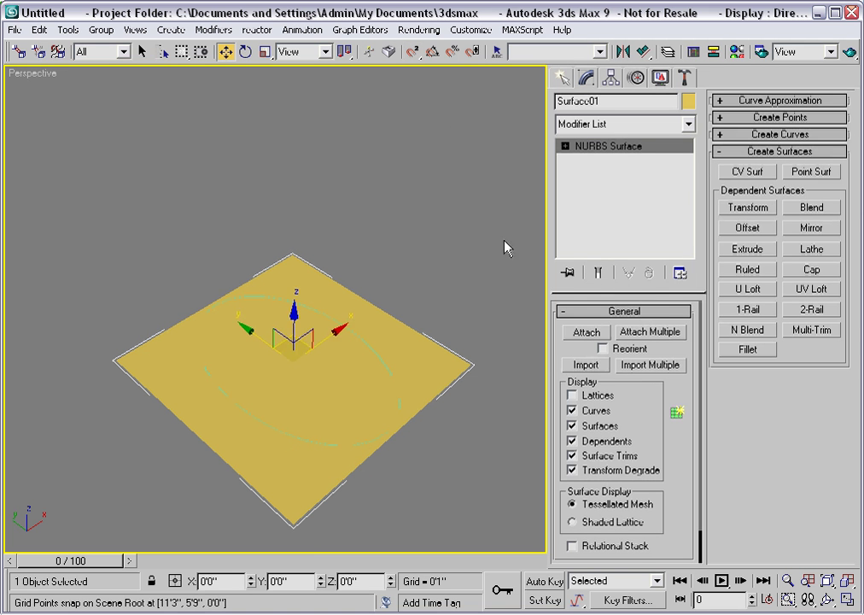
pyautogui.click(585, 365)
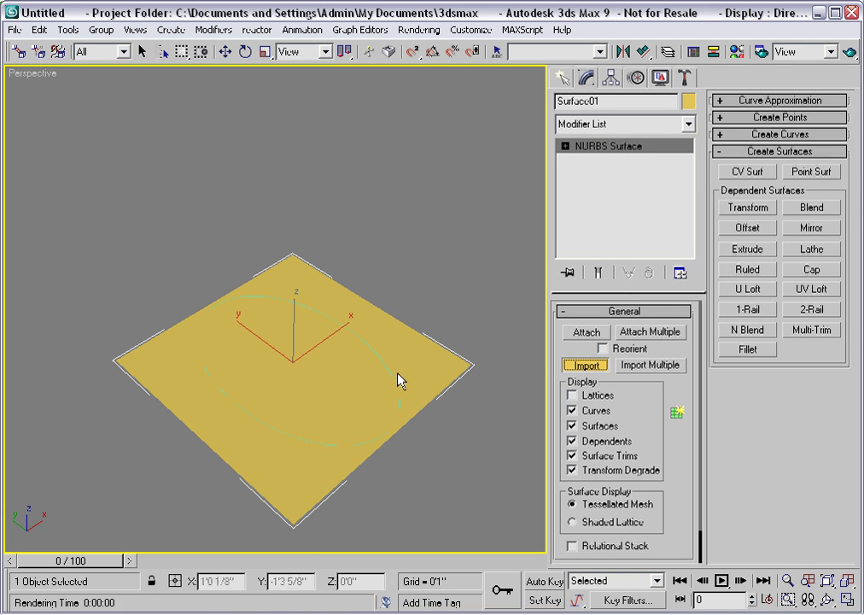
pyautogui.click(395, 379)
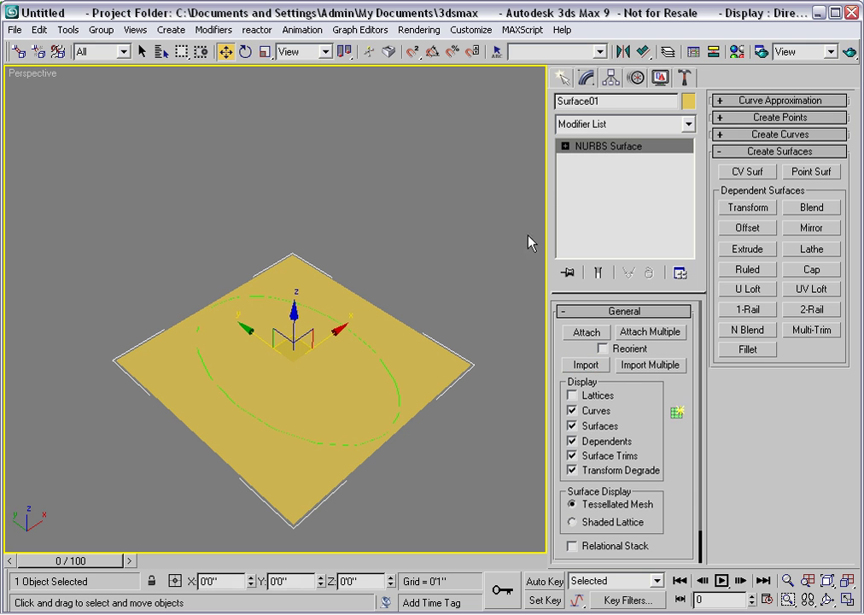
# Step: Project the ellipse onto Surface01 as a Normal Projected Curve
pyautogui.click(677, 412)
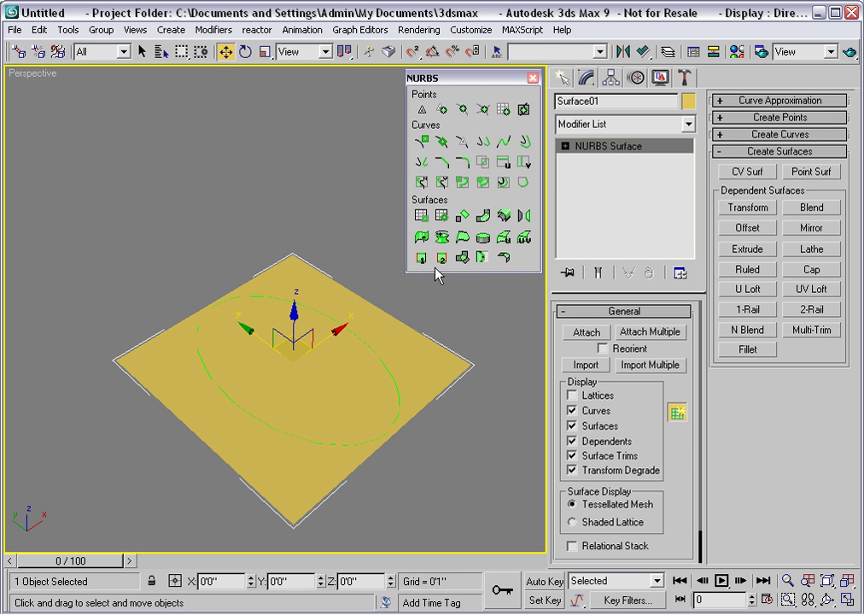
pyautogui.click(422, 182)
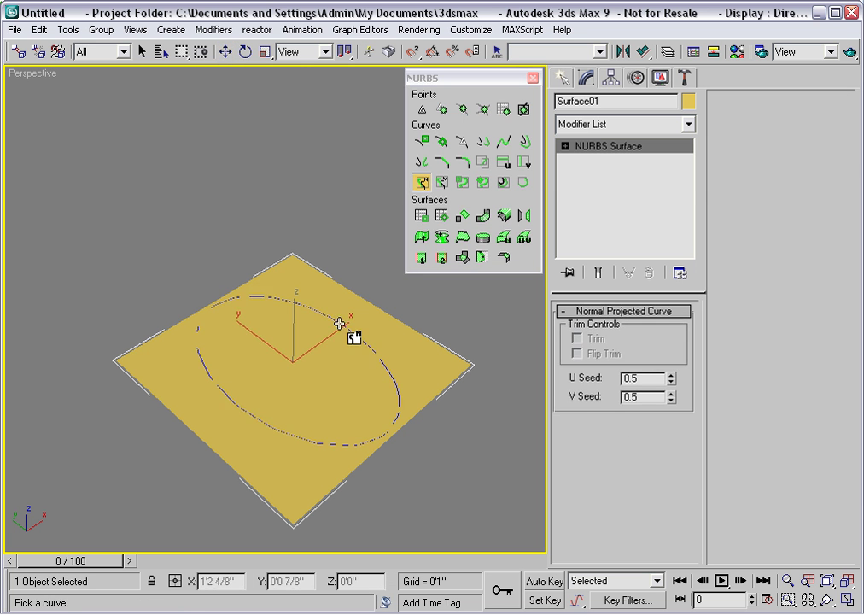
pyautogui.click(346, 317)
pyautogui.click(365, 310)
pyautogui.rightClick(366, 310)
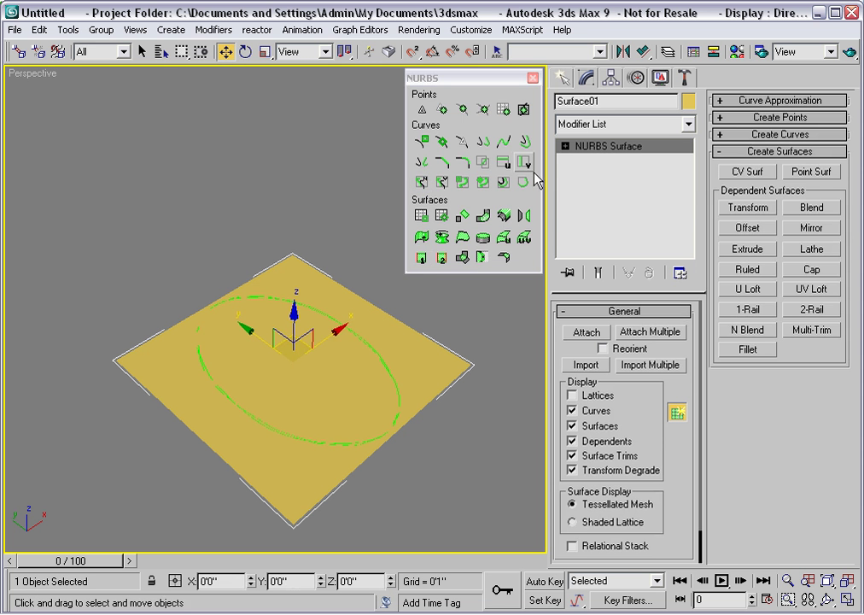
# Step: Resize the imported ellipse to 3'10 3/8" long by 3'2 3/8" wide
pyautogui.click(565, 146)
pyautogui.click(590, 201)
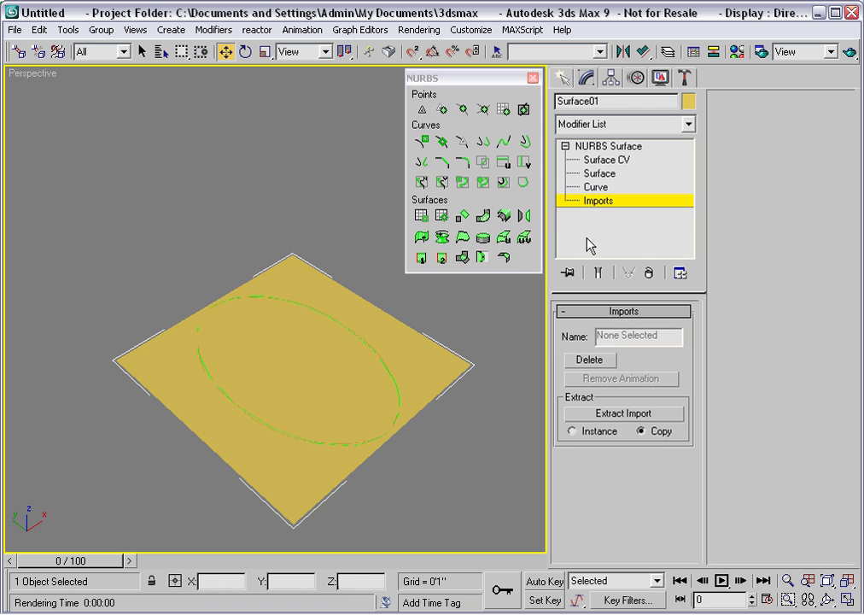
pyautogui.click(390, 367)
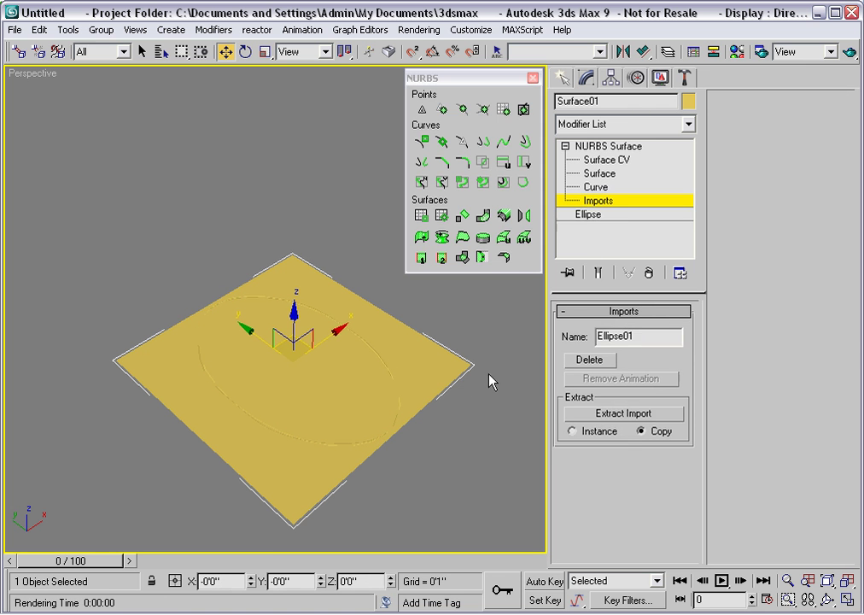
pyautogui.click(624, 216)
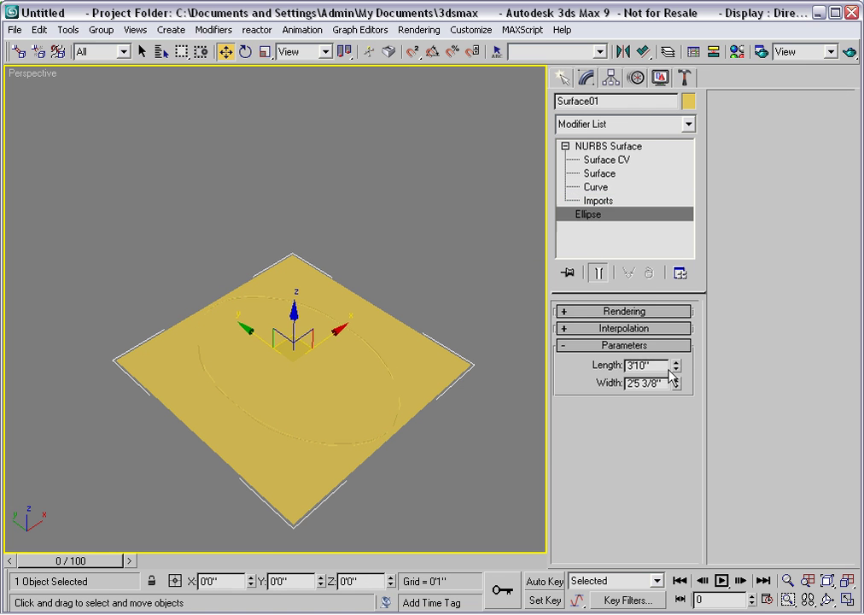
pyautogui.moveTo(675, 365); pyautogui.dragTo(681, 384)
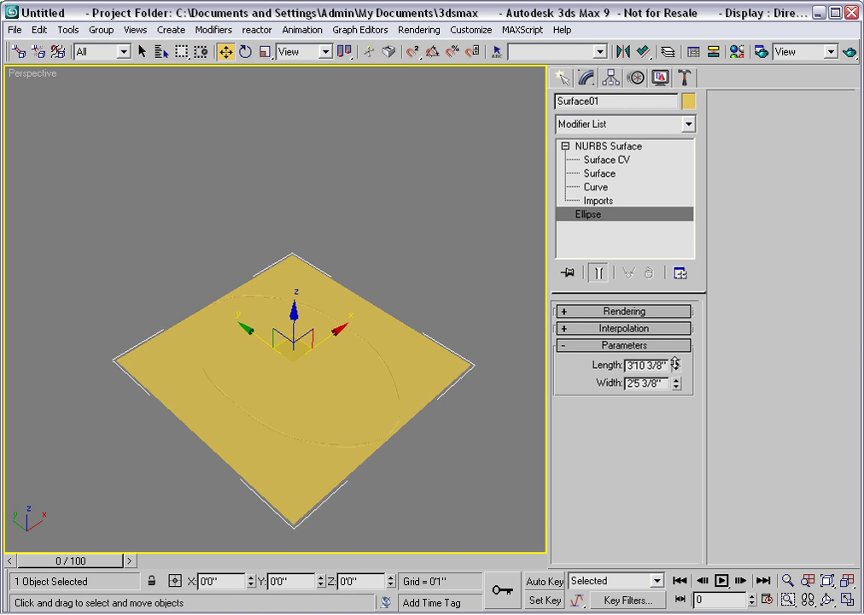
pyautogui.moveTo(675, 375); pyautogui.dragTo(675, 347)
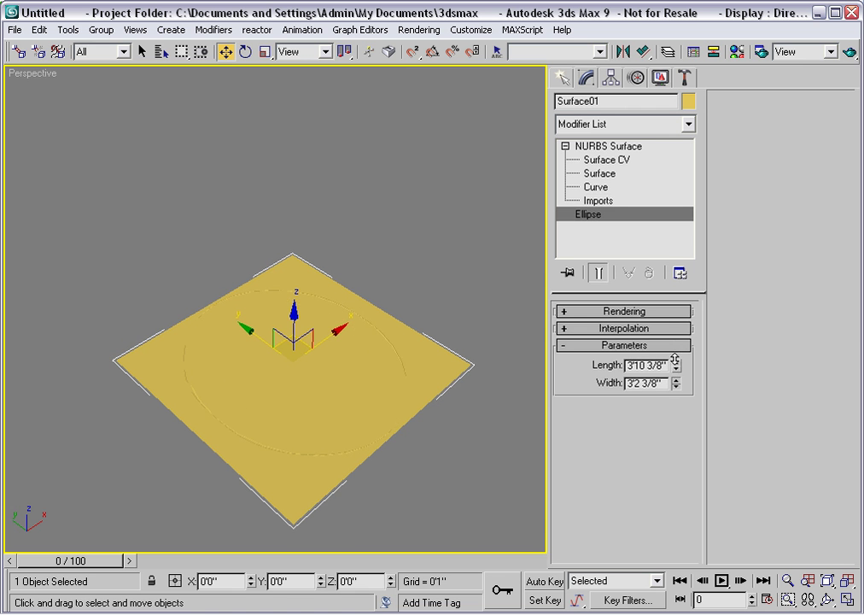
# Step: Hide Import Curve 01 using Hide by Name
pyautogui.click(597, 187)
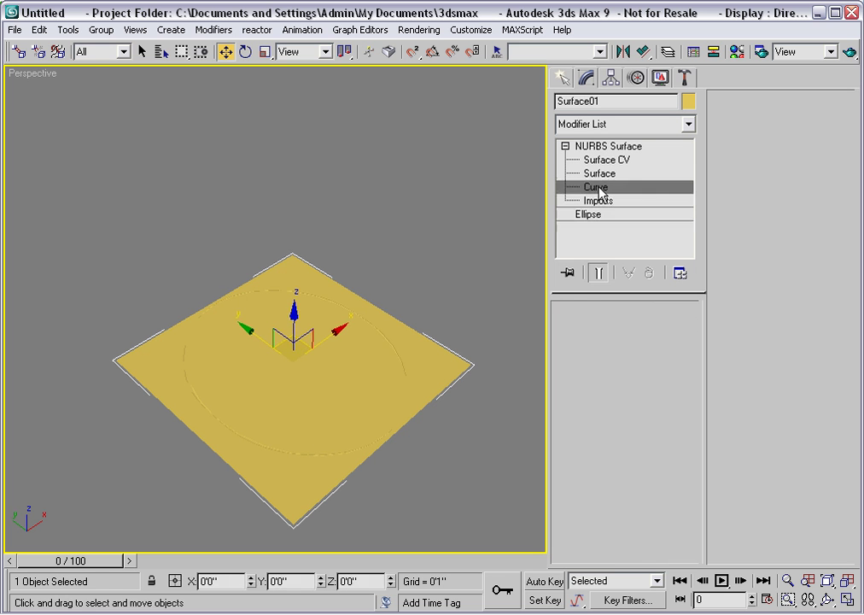
pyautogui.click(613, 418)
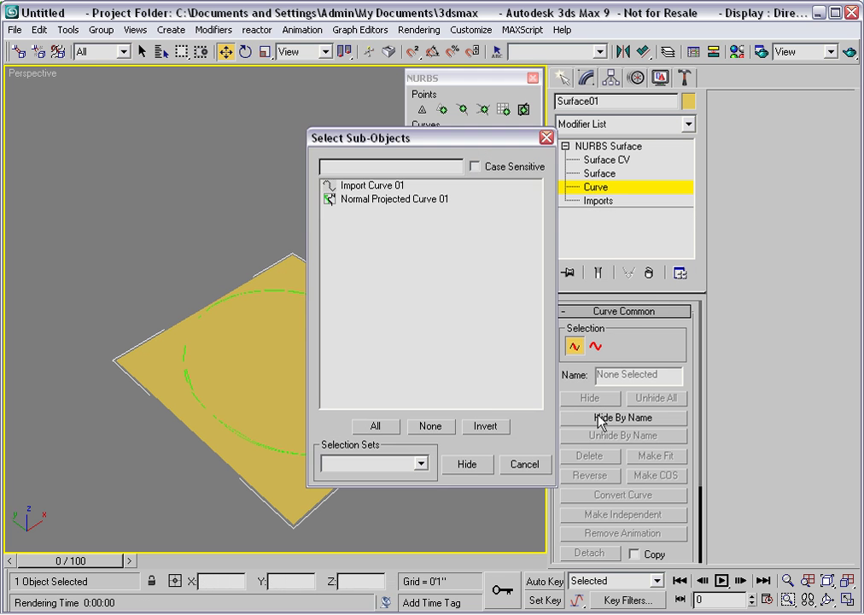
pyautogui.click(353, 186)
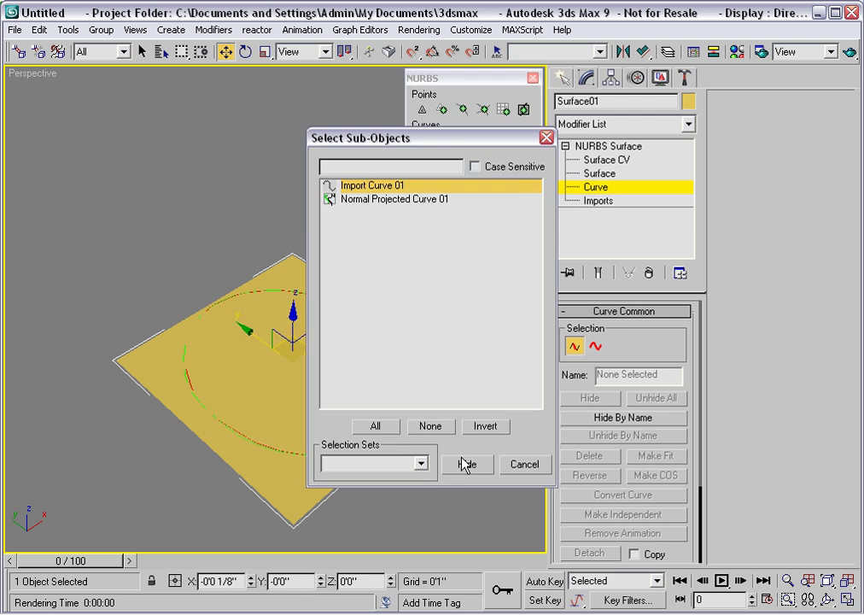
pyautogui.click(464, 464)
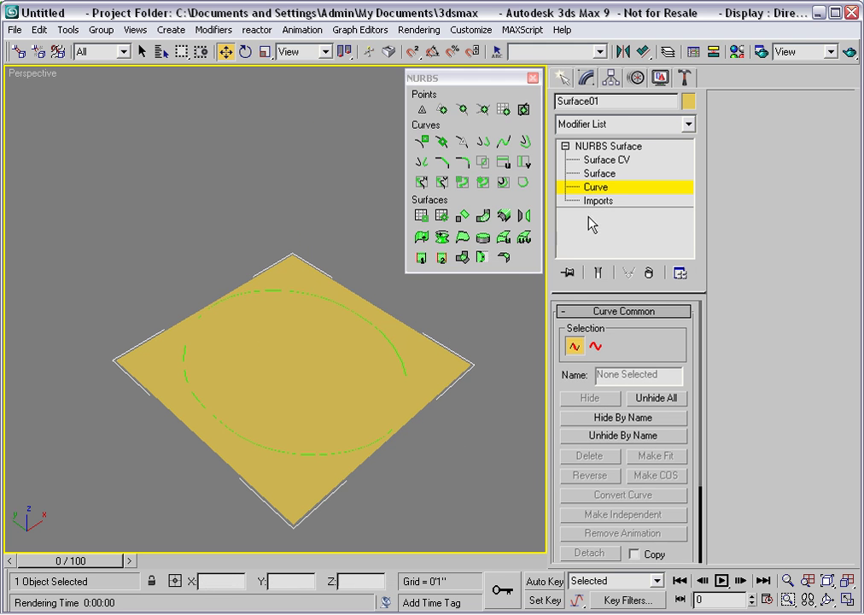
# Step: Trim Surface01 with the normal projected elliptical curve
pyautogui.click(366, 326)
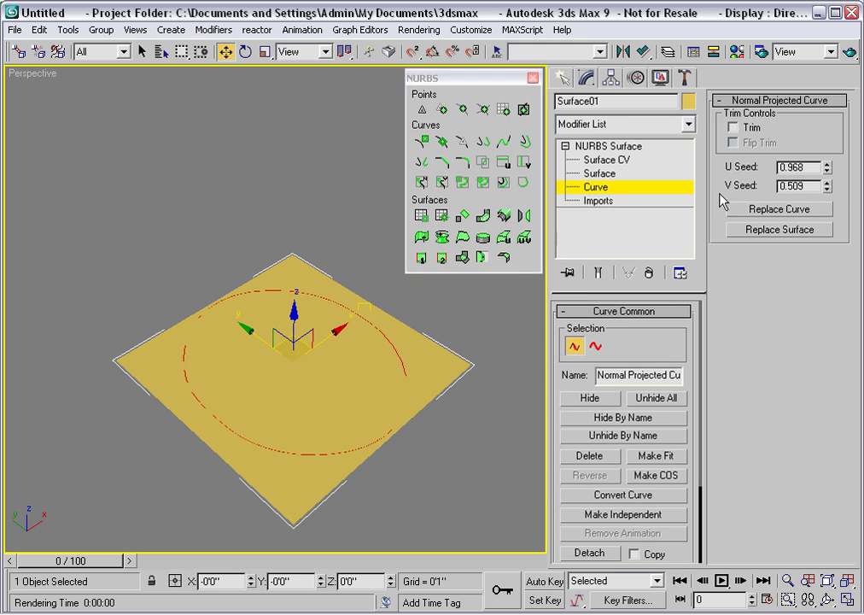
pyautogui.click(732, 127)
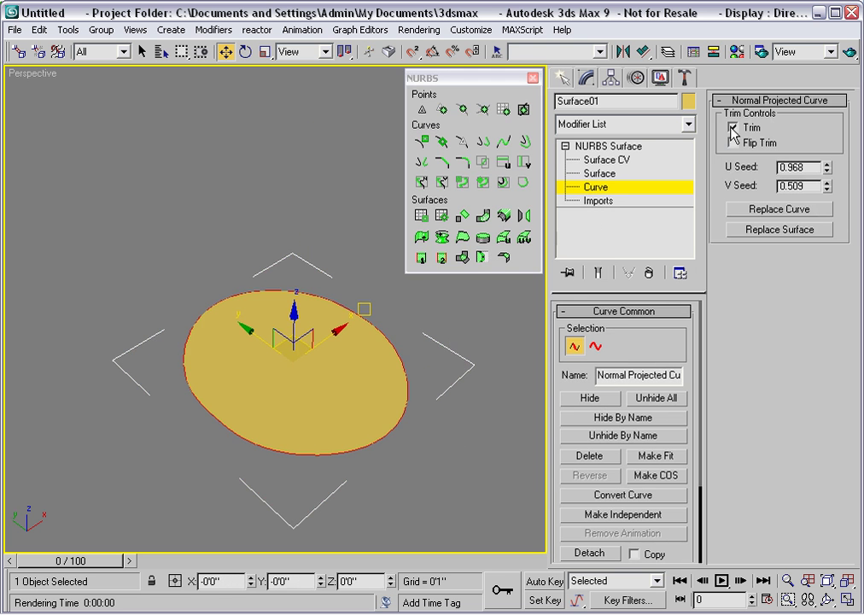
pyautogui.click(614, 159)
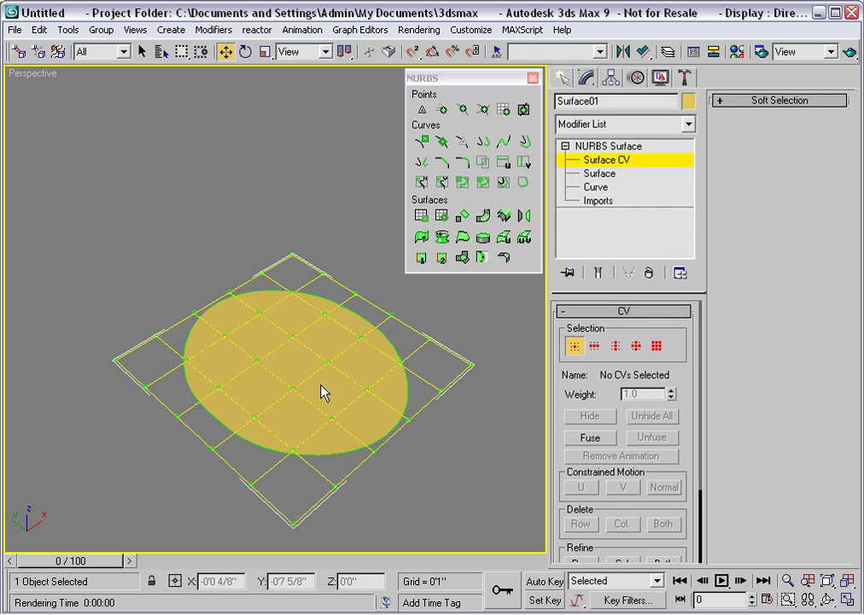
# Step: Box-select the inner control vertices and scale them to sink the seat about 0'7 7/8"
pyautogui.moveTo(332, 392)
pyautogui.mouseDown()
pyautogui.moveTo(246, 334)
pyautogui.moveTo(293, 359)
pyautogui.mouseUp()
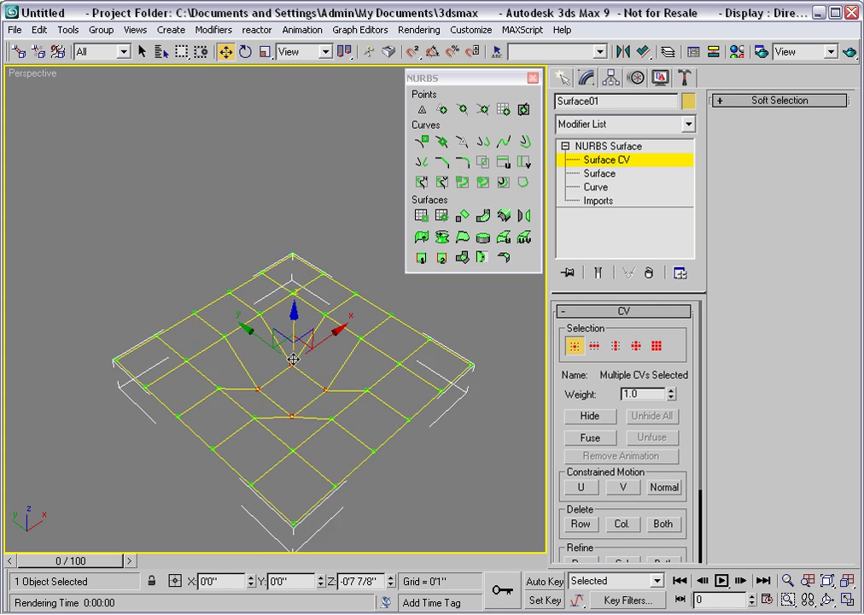
pyautogui.rightClick(293, 359)
pyautogui.click(316, 408)
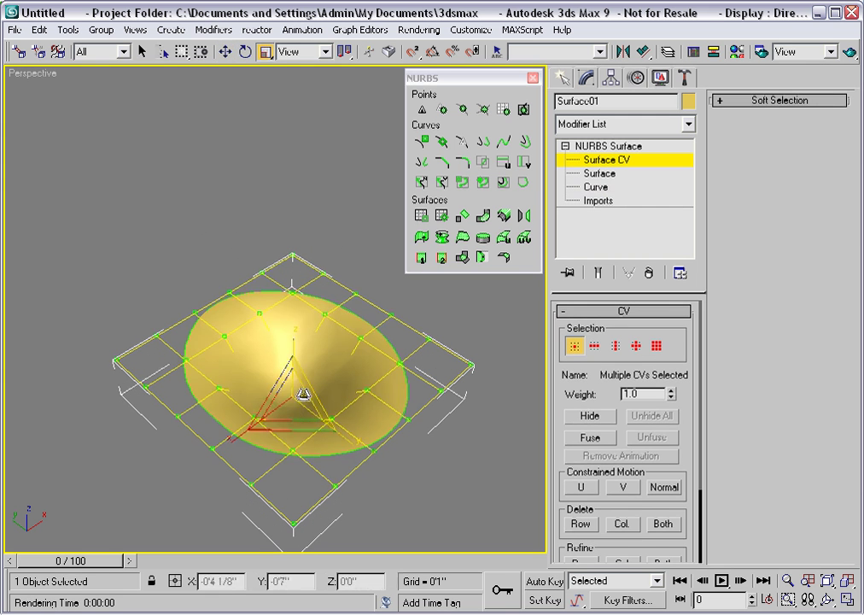
pyautogui.moveTo(299, 394); pyautogui.dragTo(296, 350)
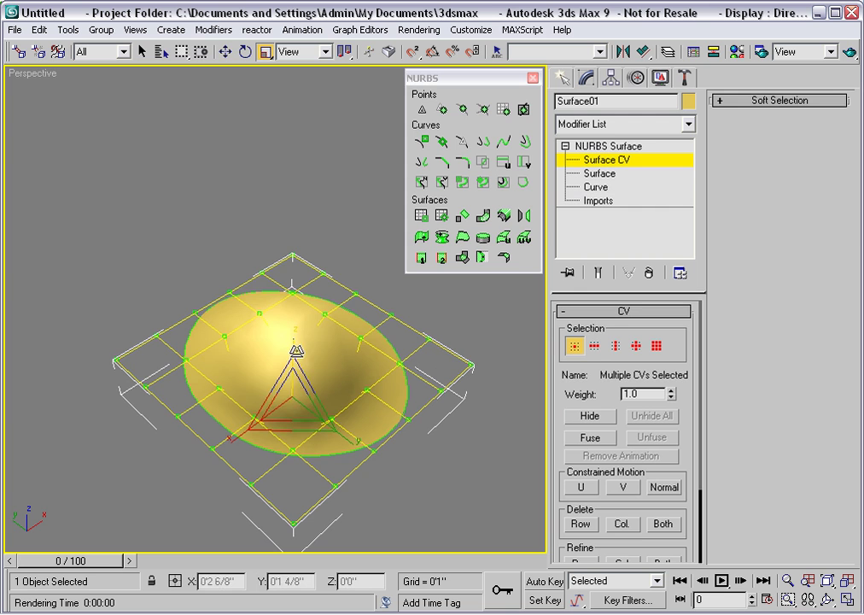
pyautogui.click(597, 146)
# Step: Create an offset copy of the seat surface at an offset of -1
pyautogui.click(505, 215)
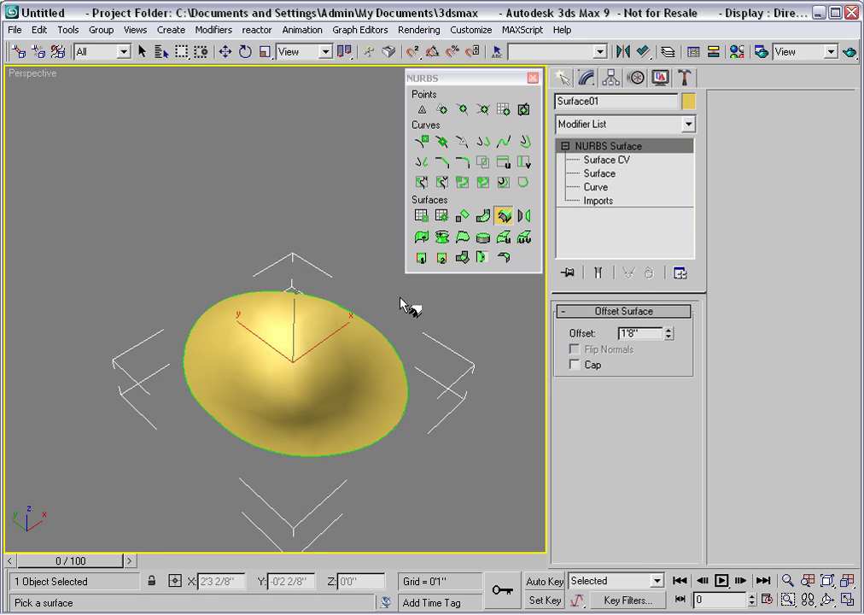
pyautogui.moveTo(359, 328); pyautogui.dragTo(357, 338)
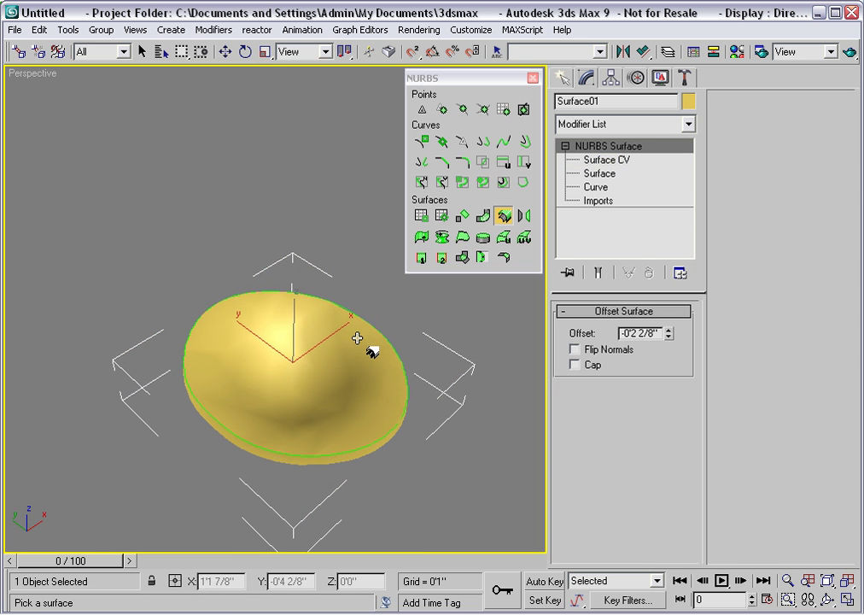
pyautogui.moveTo(634, 334); pyautogui.dragTo(654, 334)
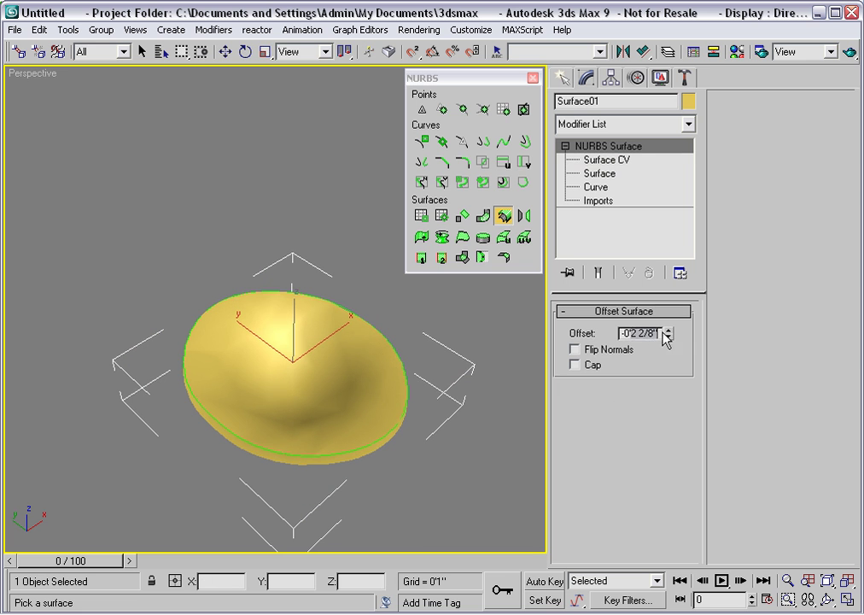
pyautogui.write('-1')
pyautogui.press('Return')
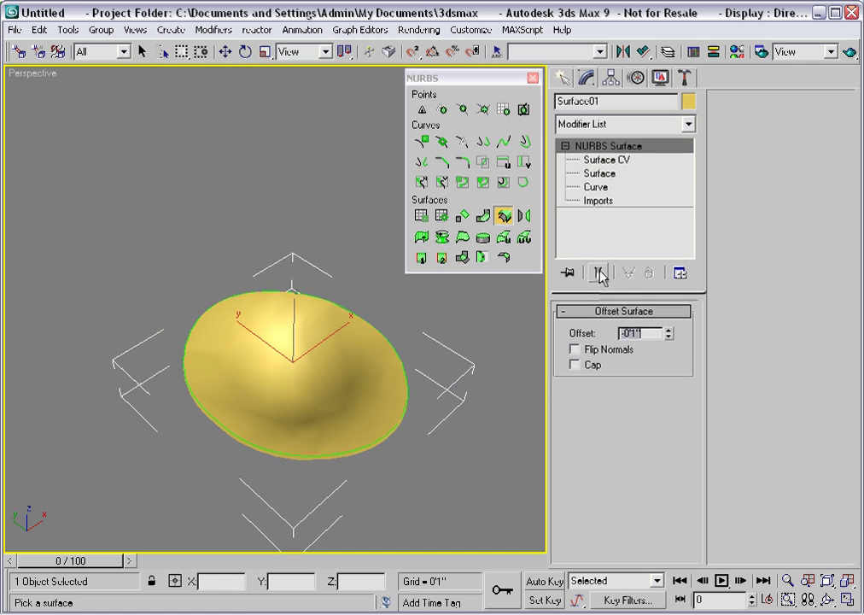
# Step: Add a Surface Edge Curve along the lower rim of the seat
pyautogui.click(482, 215)
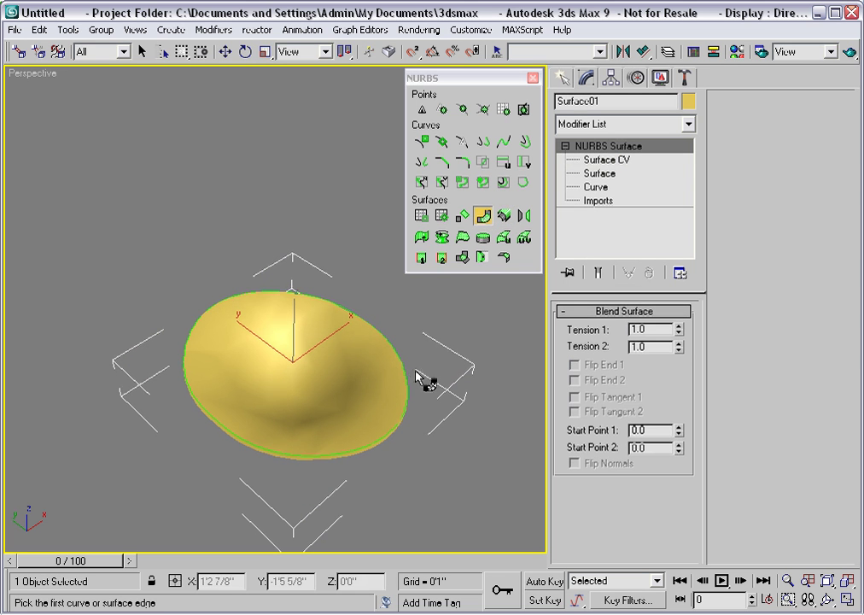
pyautogui.keyDown('alt'); pyautogui.moveTo(431, 395); pyautogui.dragTo(434, 365, button='middle'); pyautogui.keyUp('alt')
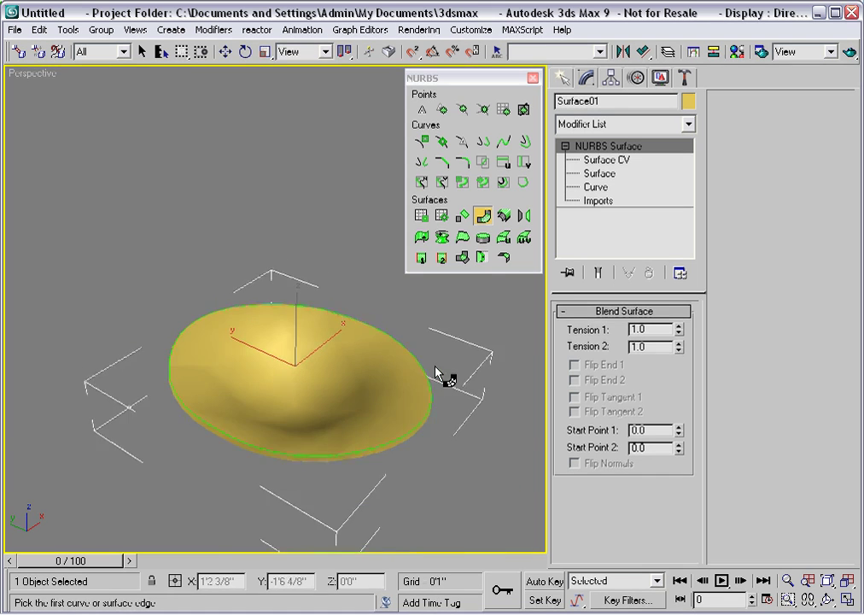
pyautogui.scroll(3, 440, 376)
pyautogui.scroll(2, 405, 353)
pyautogui.scroll(3, 358, 281)
pyautogui.keyDown('alt'); pyautogui.moveTo(358, 282); pyautogui.dragTo(293, 300, button='middle'); pyautogui.keyUp('alt')
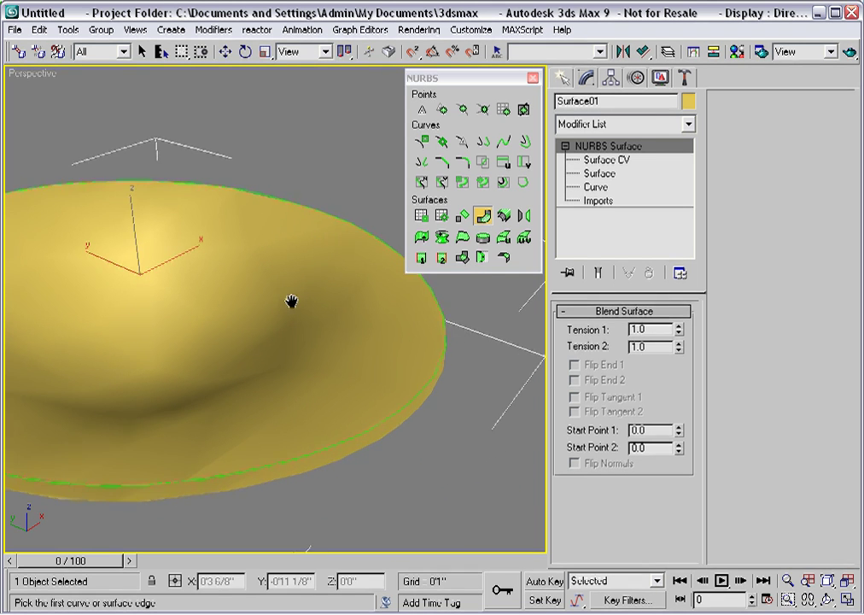
pyautogui.click(523, 182)
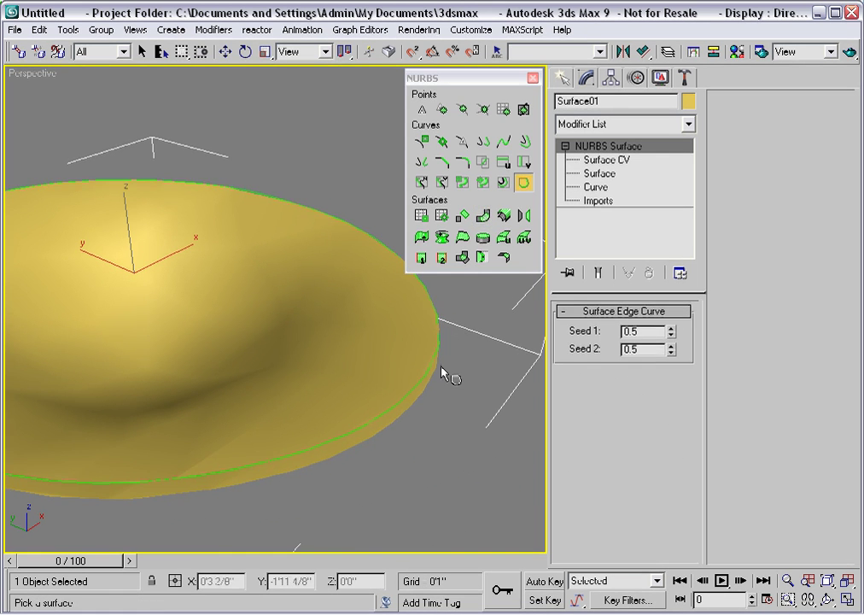
pyautogui.click(440, 373)
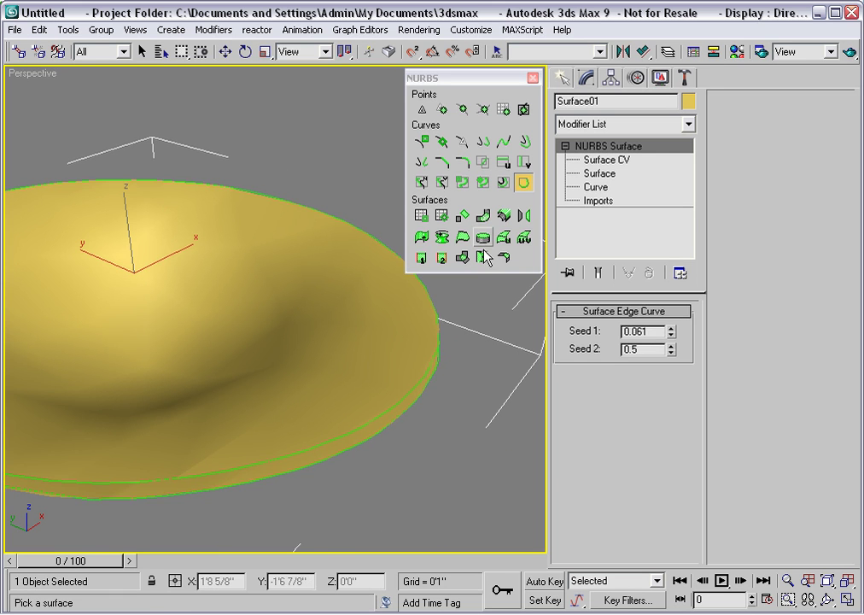
# Step: Blend the upper and lower rim edges to close the gap at the seat's edge
pyautogui.click(483, 214)
pyautogui.click(435, 359)
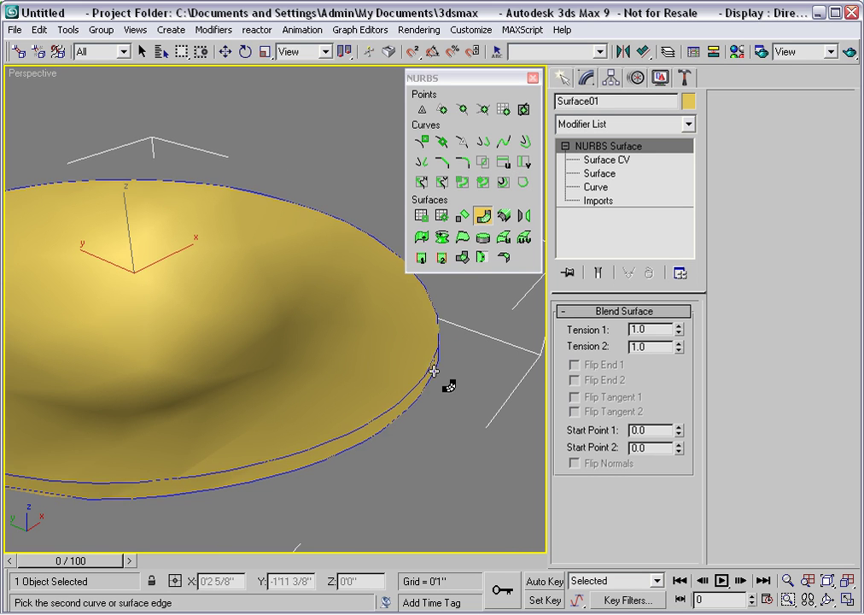
pyautogui.click(436, 381)
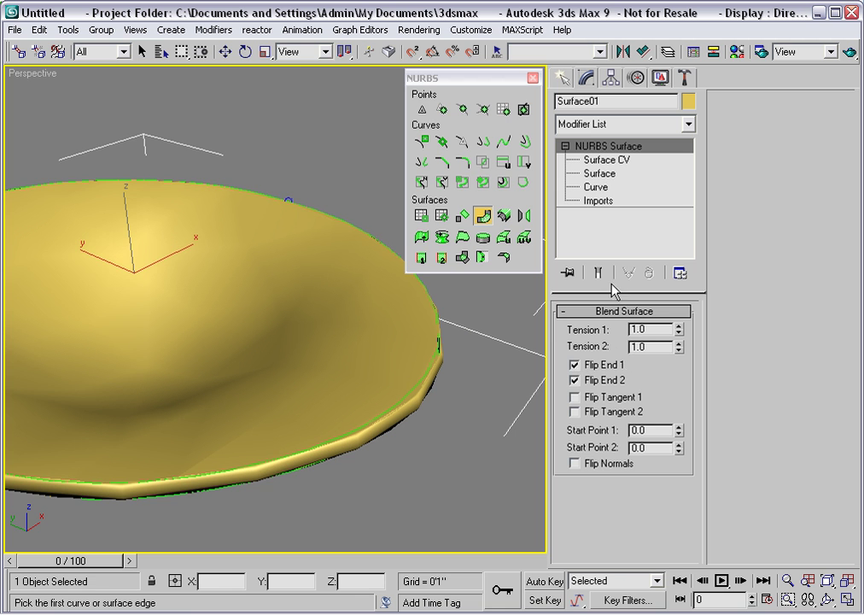
pyautogui.rightClick(479, 363)
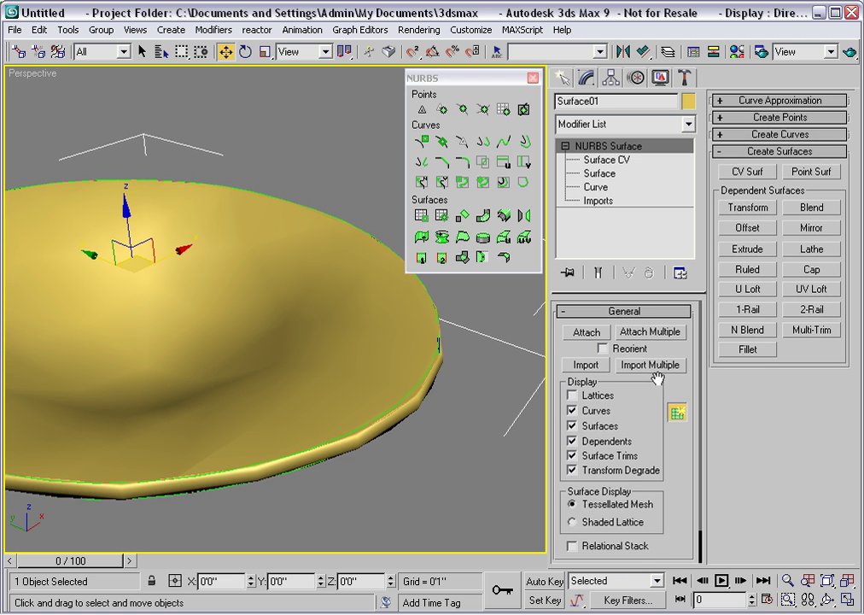
# Step: Set Surface01's surface approximation to High tessellation
pyautogui.scroll(-2, 656, 378)
pyautogui.click(621, 555)
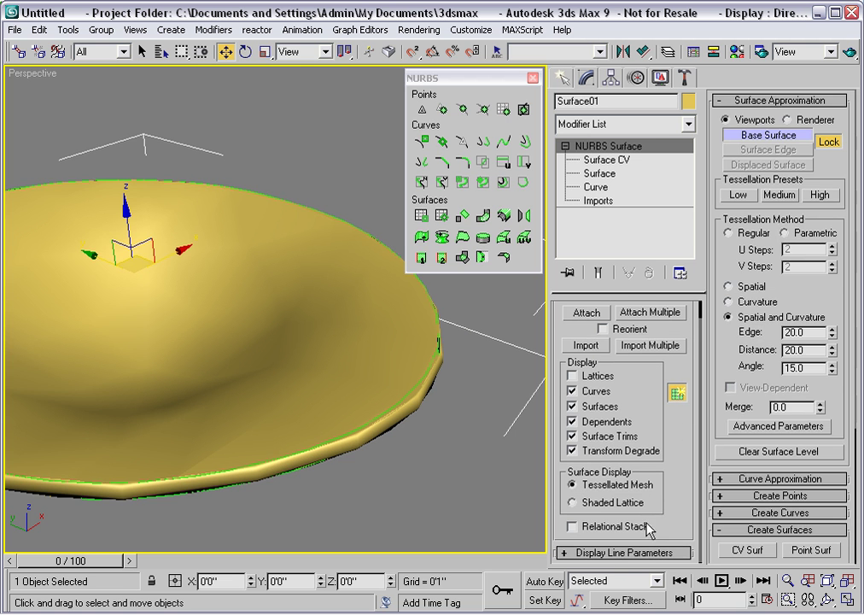
pyautogui.click(785, 196)
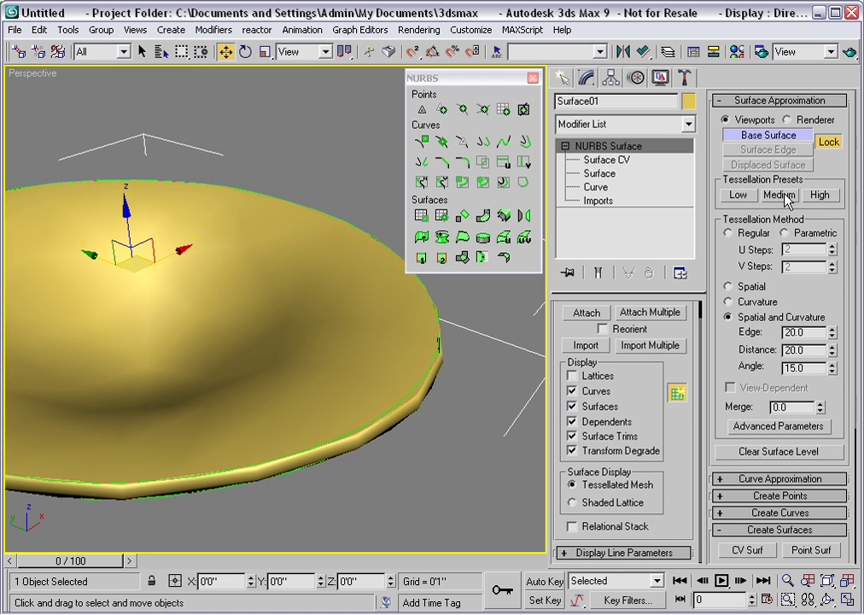
pyautogui.click(816, 197)
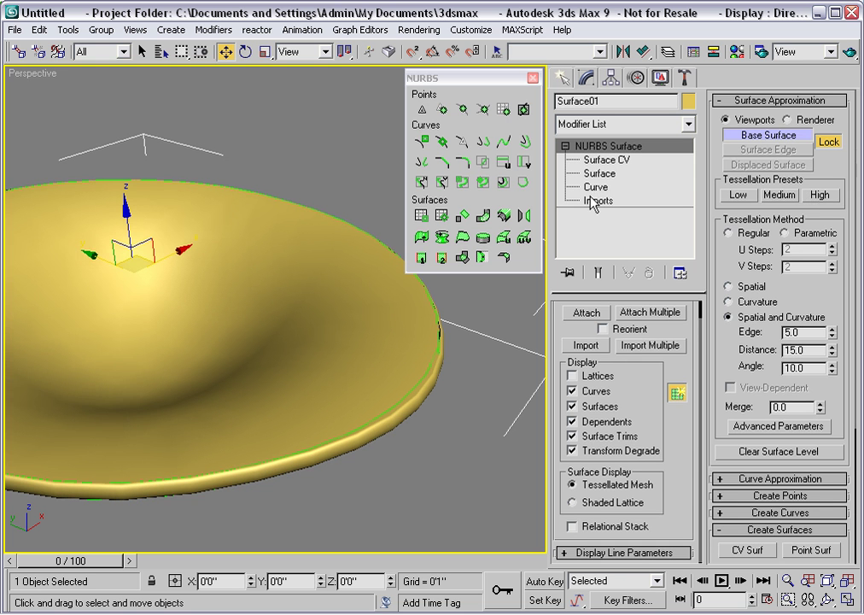
# Step: Set Blend Surf 01's Tension 1 and Tension 2 to 0.6
pyautogui.press('2')
pyautogui.click(438, 370)
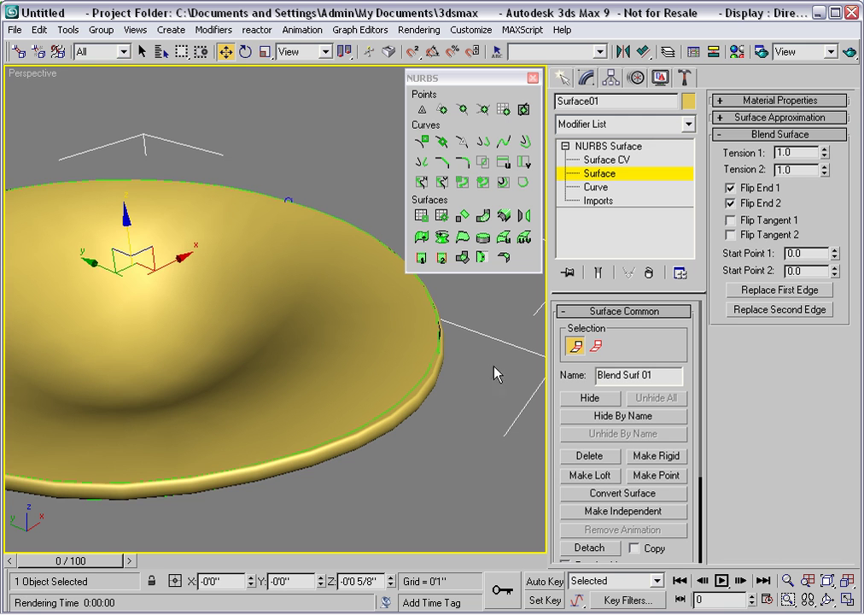
pyautogui.moveTo(826, 158); pyautogui.dragTo(825, 153)
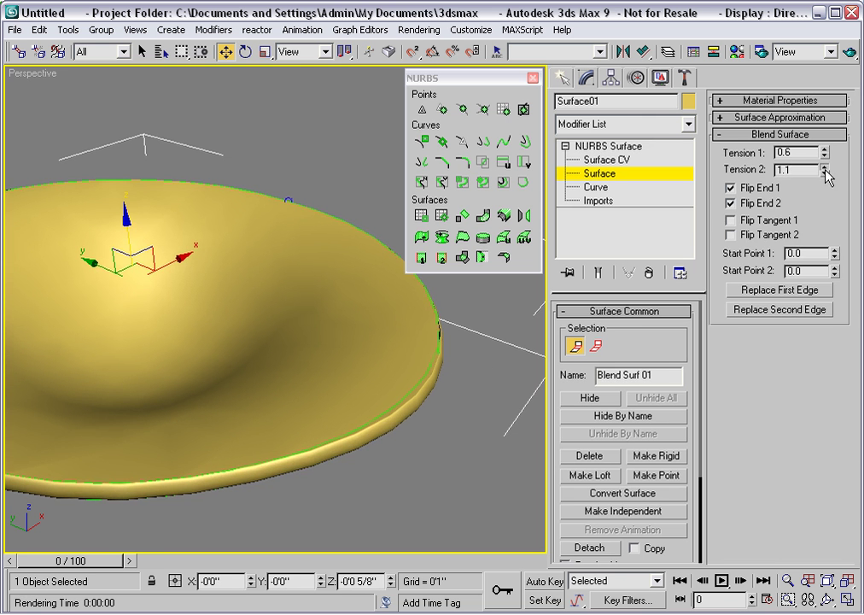
pyautogui.moveTo(825, 170); pyautogui.dragTo(825, 171)
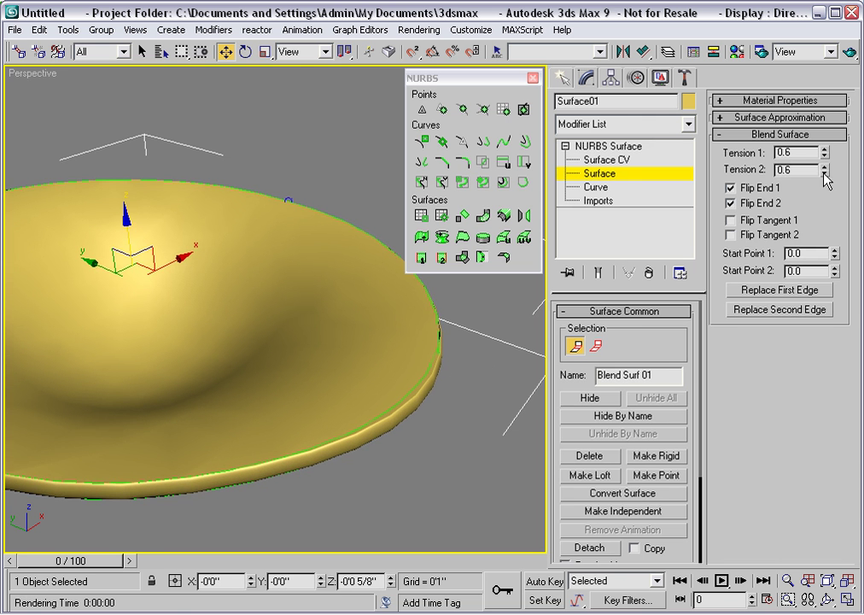
pyautogui.click(617, 177)
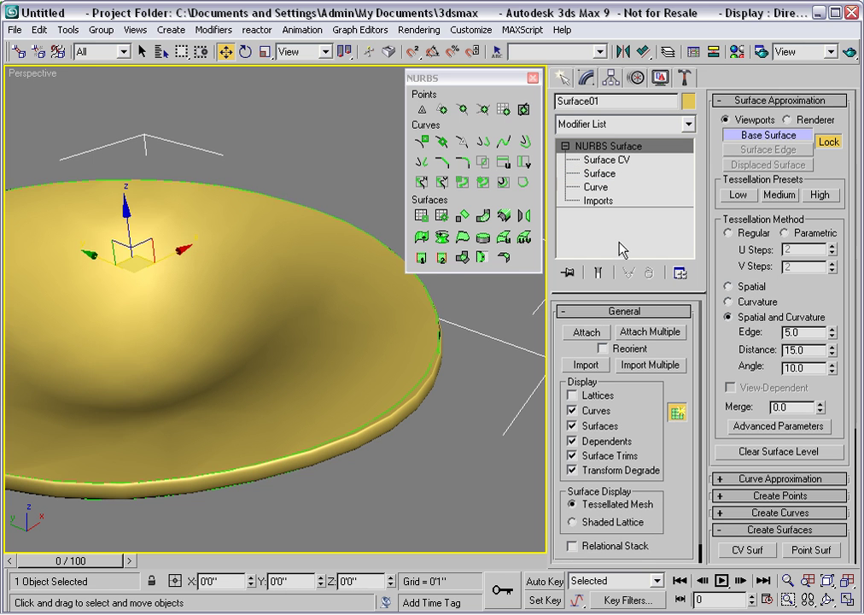
# Step: Draw a 1'0" circle centred at the origin in the Top view with grid snapping
pyautogui.moveTo(268, 393)
pyautogui.keyDown('alt'); pyautogui.mouseDown(button='middle')
pyautogui.moveTo(332, 334)
pyautogui.moveTo(340, 342)
pyautogui.moveTo(268, 326)
pyautogui.moveTo(268, 304)
pyautogui.moveTo(380, 275)
pyautogui.mouseUp(button='middle'); pyautogui.keyUp('alt')
pyautogui.press('t')
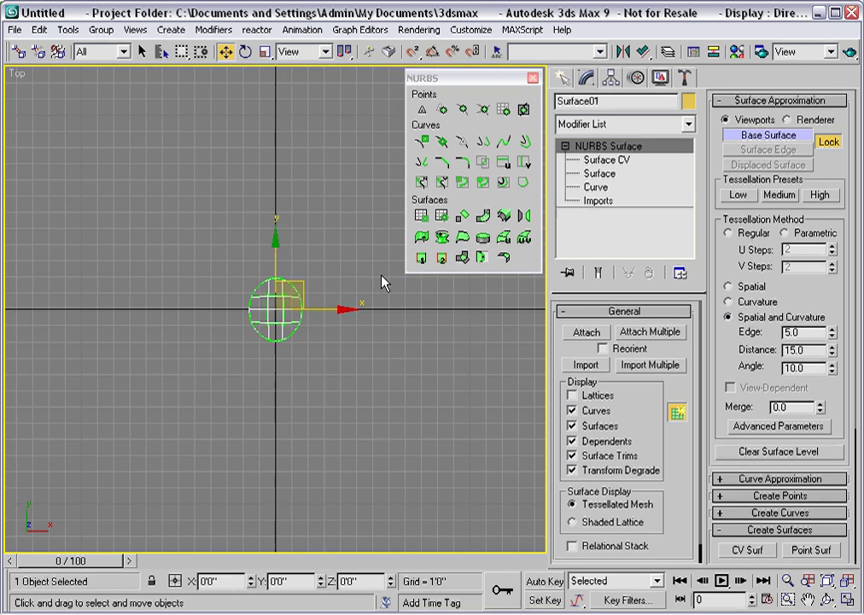
pyautogui.press('z')
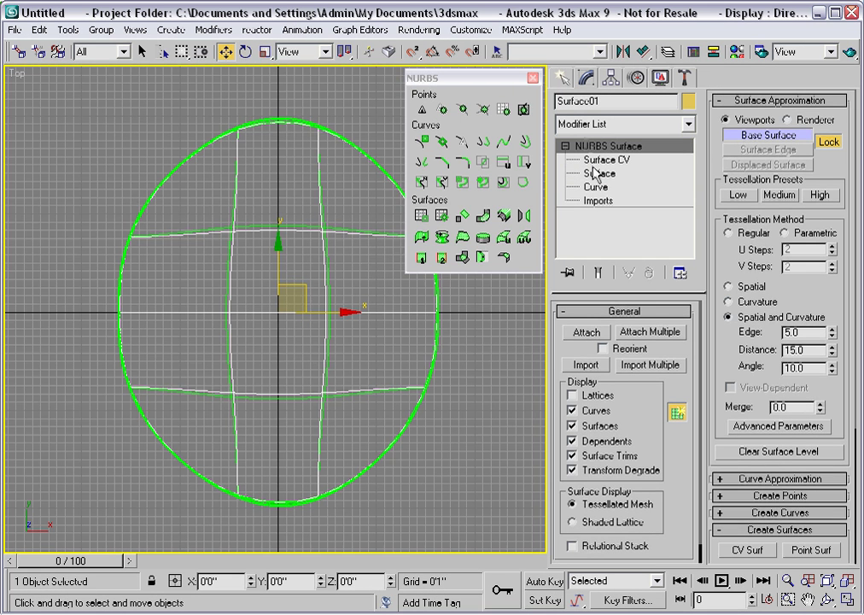
pyautogui.click(563, 78)
pyautogui.click(587, 104)
pyautogui.click(591, 218)
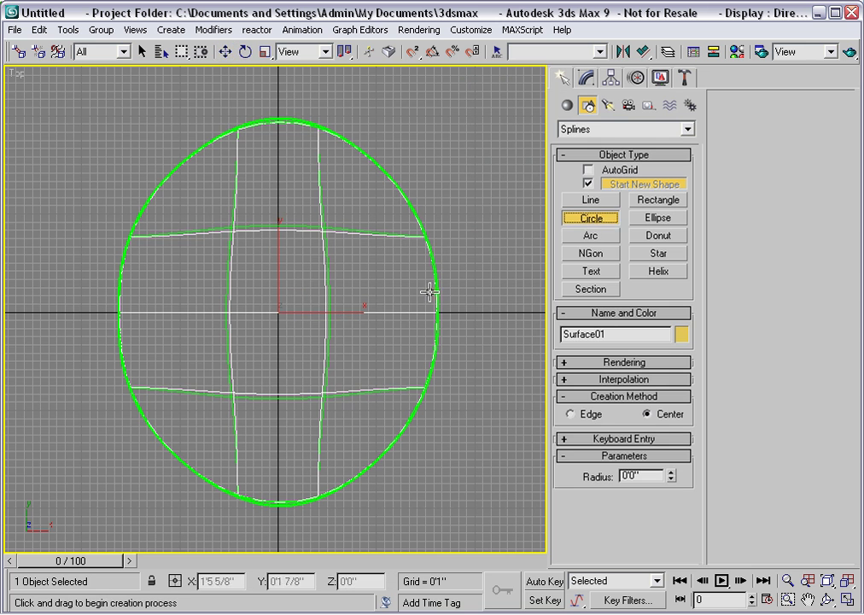
pyautogui.click(413, 52)
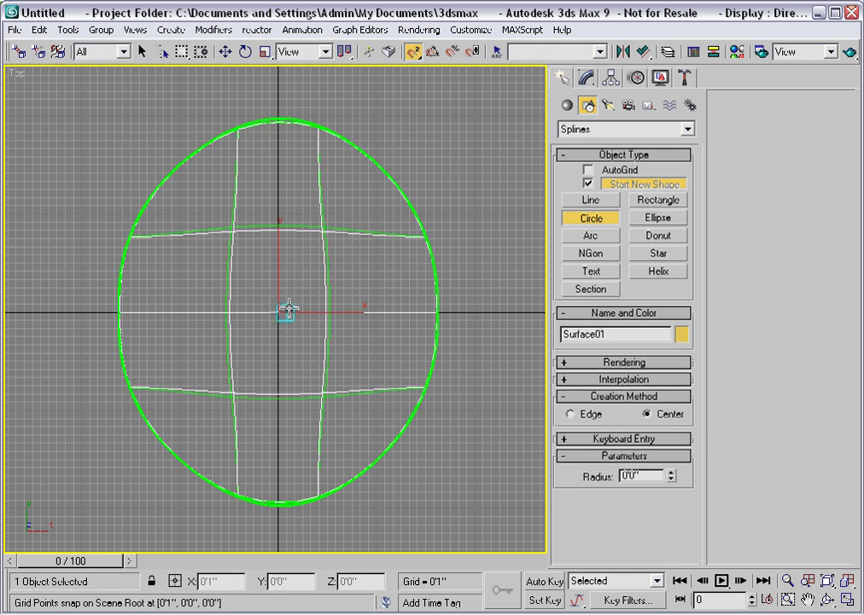
pyautogui.moveTo(289, 309); pyautogui.dragTo(373, 318)
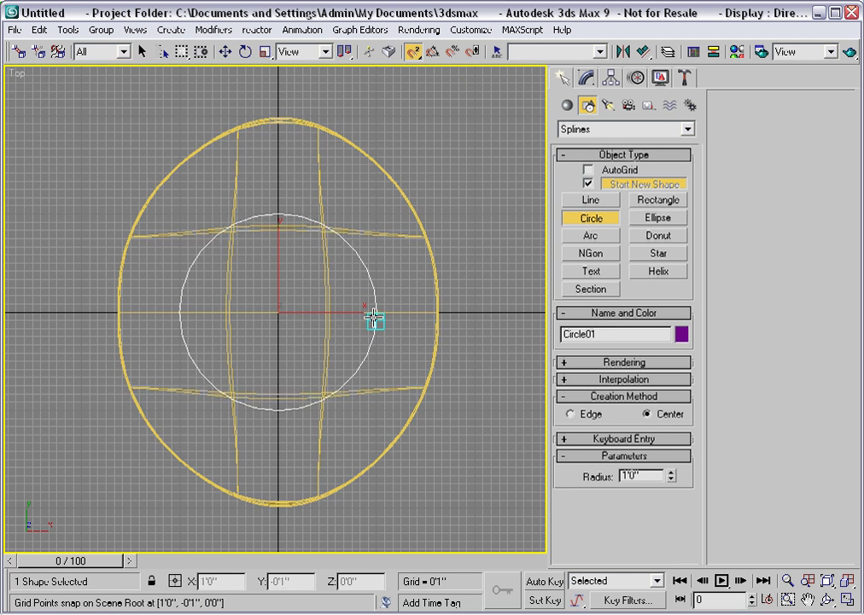
# Step: Raise the dish surface above the circle in the Left view
pyautogui.press('p')
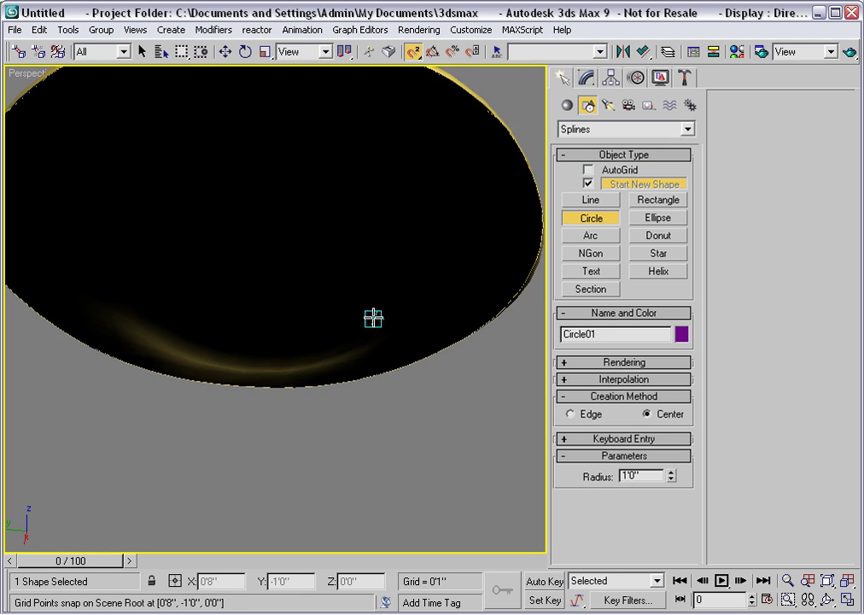
pyautogui.press('z')
pyautogui.moveTo(376, 316)
pyautogui.mouseDown(button='middle')
pyautogui.moveTo(386, 328)
pyautogui.moveTo(382, 268)
pyautogui.mouseUp(button='middle')
pyautogui.scroll(-3, 382, 313)
pyautogui.scroll(-2, 382, 312)
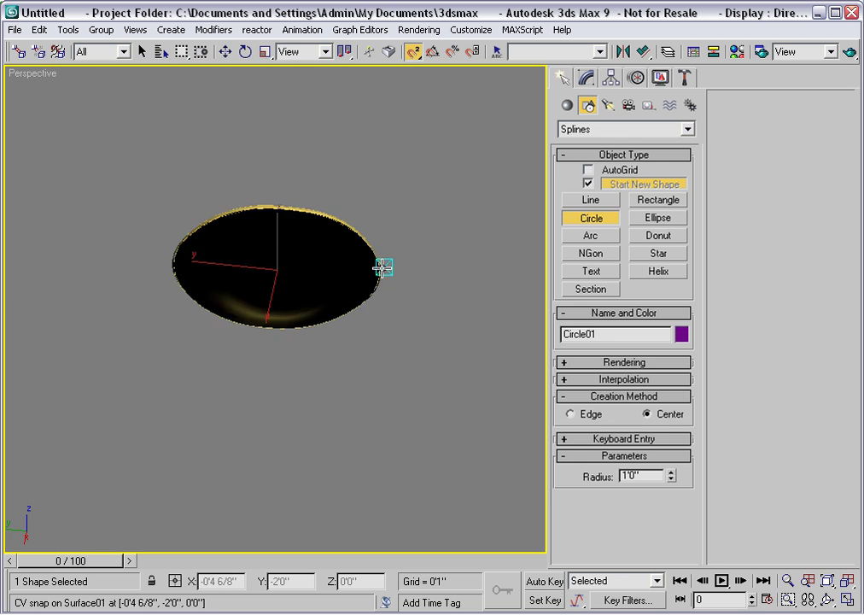
pyautogui.scroll(-2, 382, 268)
pyautogui.press('w')
pyautogui.keyDown('alt'); pyautogui.moveTo(395, 315); pyautogui.dragTo(316, 446, button='middle'); pyautogui.keyUp('alt')
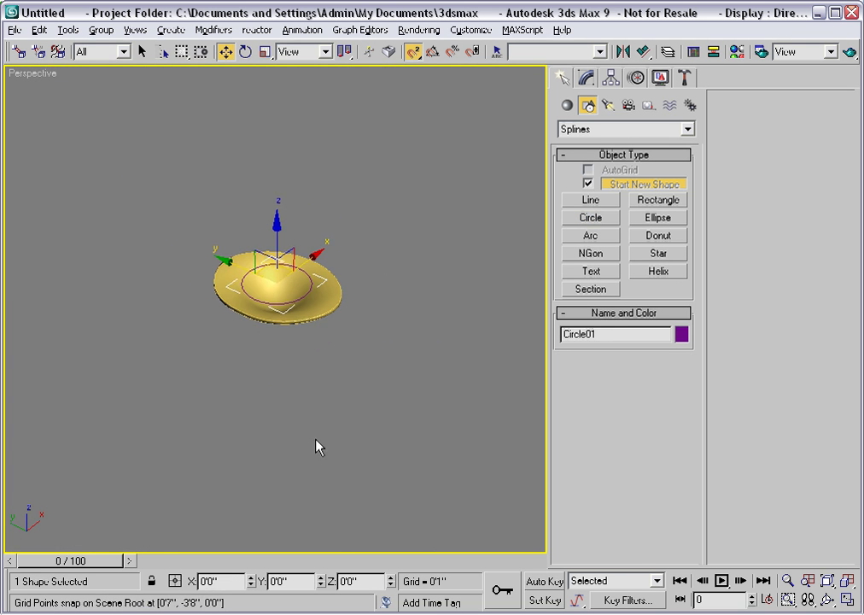
pyautogui.click(233, 262)
pyautogui.press('l')
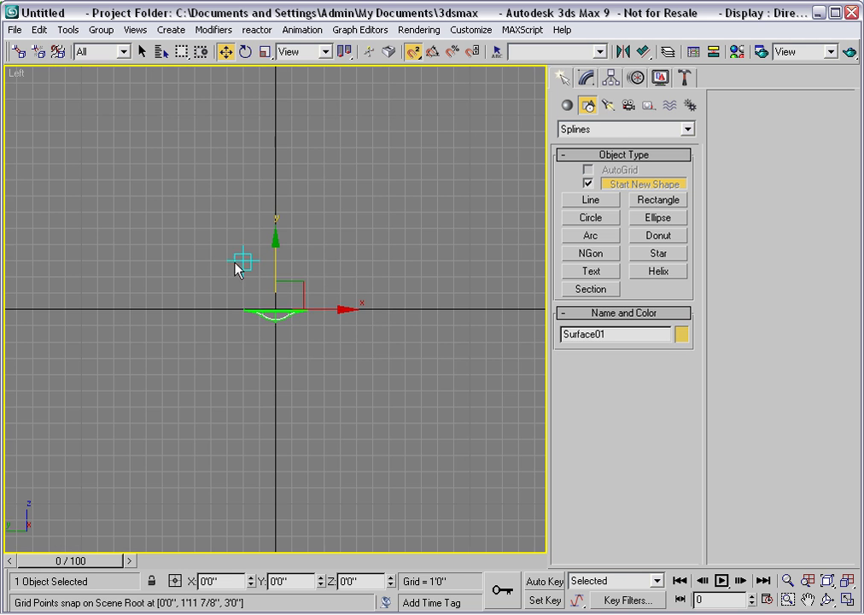
pyautogui.moveTo(275, 270); pyautogui.dragTo(275, 221)
# Step: Rotate the dish about 21 degrees to tilt the seat
pyautogui.rightClick(275, 219)
pyautogui.click(288, 246)
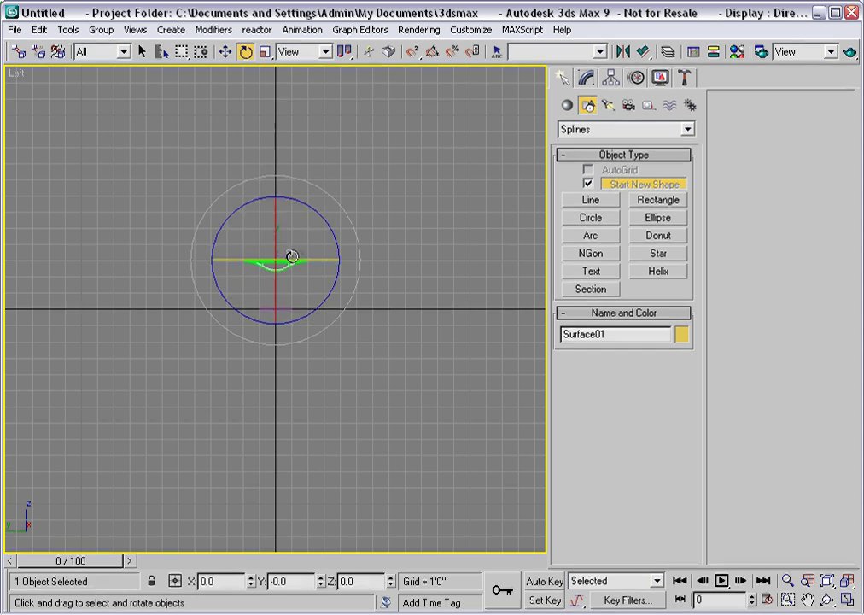
pyautogui.moveTo(334, 286); pyautogui.dragTo(306, 311)
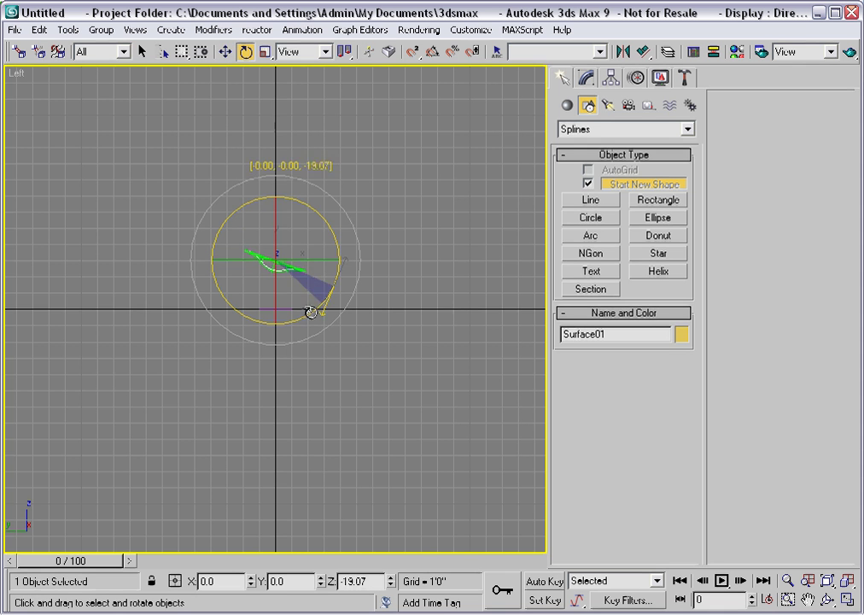
pyautogui.click(586, 78)
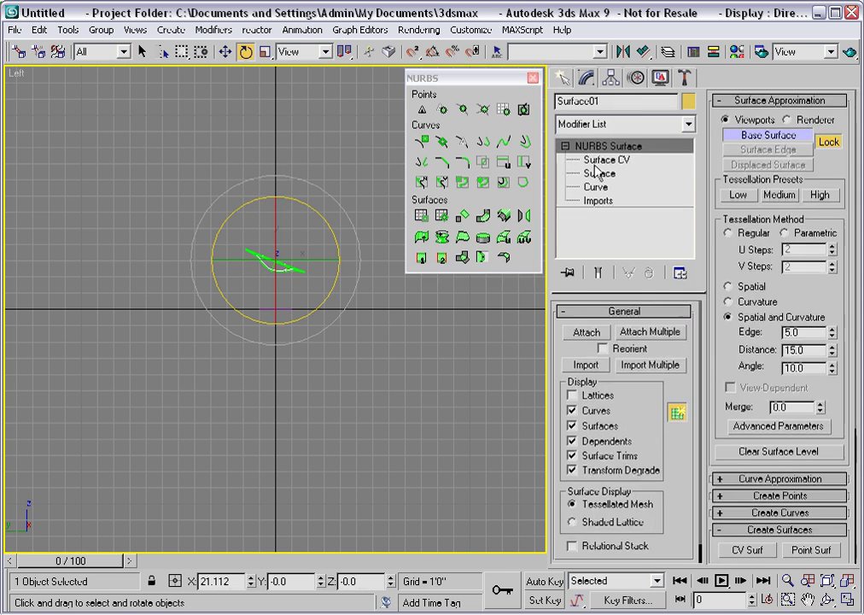
pyautogui.click(606, 160)
# Step: Pull the dish's middle CVs down and right into an asymmetric sag, leaving the seat at Z 3'0 4/8"
pyautogui.scroll(5, 322, 291)
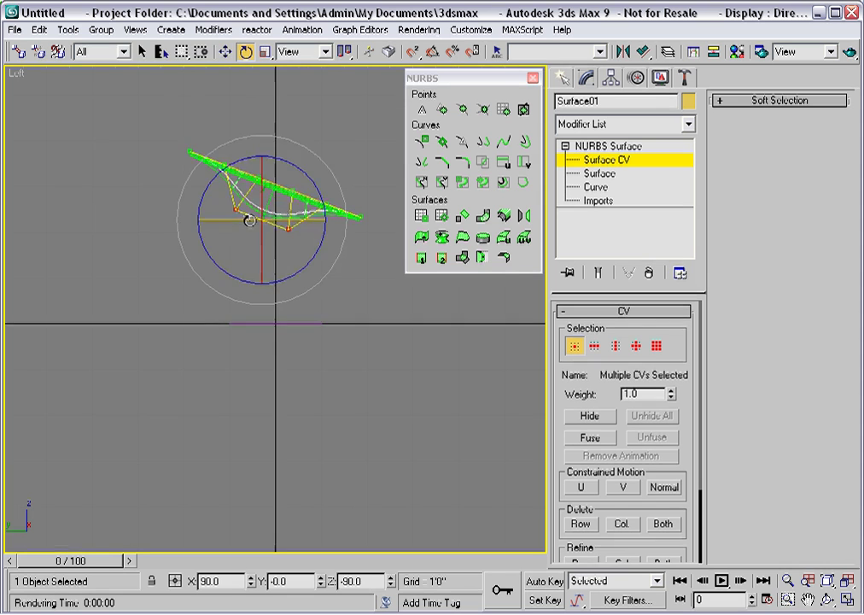
pyautogui.rightClick(221, 213)
pyautogui.click(243, 224)
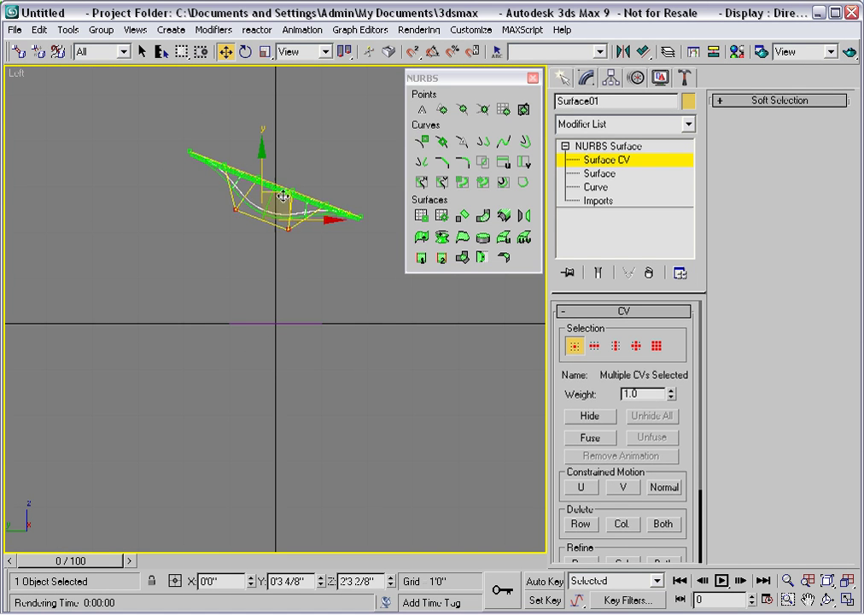
pyautogui.moveTo(285, 193); pyautogui.dragTo(314, 216)
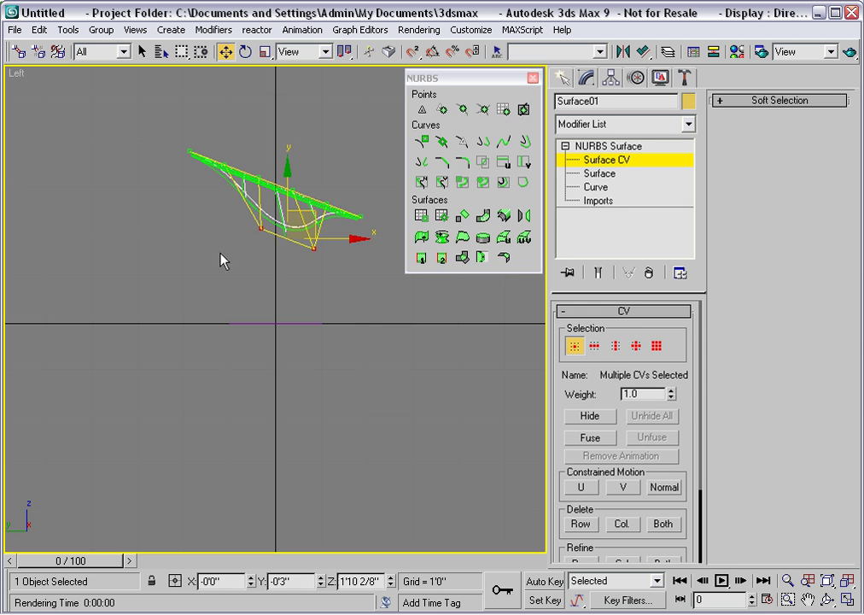
pyautogui.moveTo(321, 226)
pyautogui.mouseDown()
pyautogui.moveTo(312, 216)
pyautogui.moveTo(231, 242)
pyautogui.mouseUp()
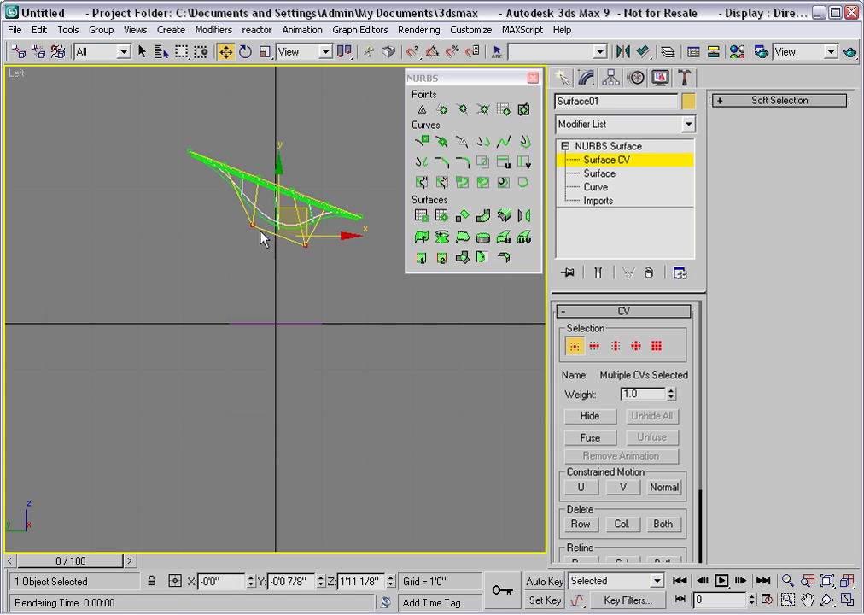
pyautogui.click(577, 161)
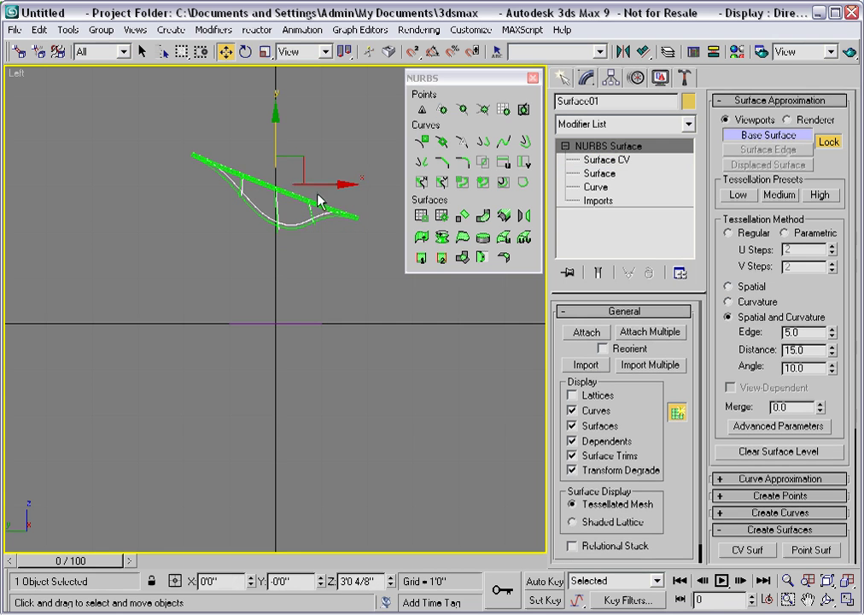
pyautogui.moveTo(314, 197); pyautogui.dragTo(304, 196)
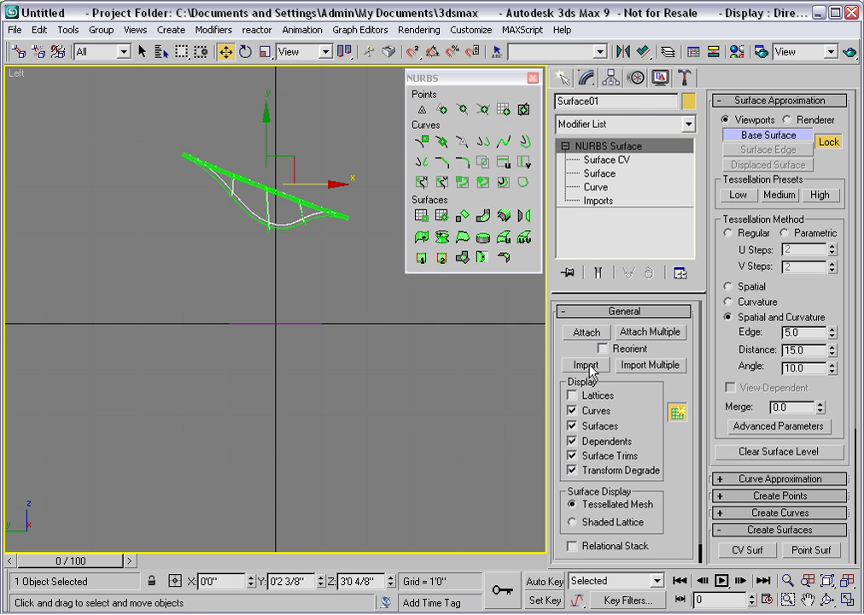
# Step: Attach the ground circle to the dish and project it onto the surface as a normal-projected curve
pyautogui.click(586, 332)
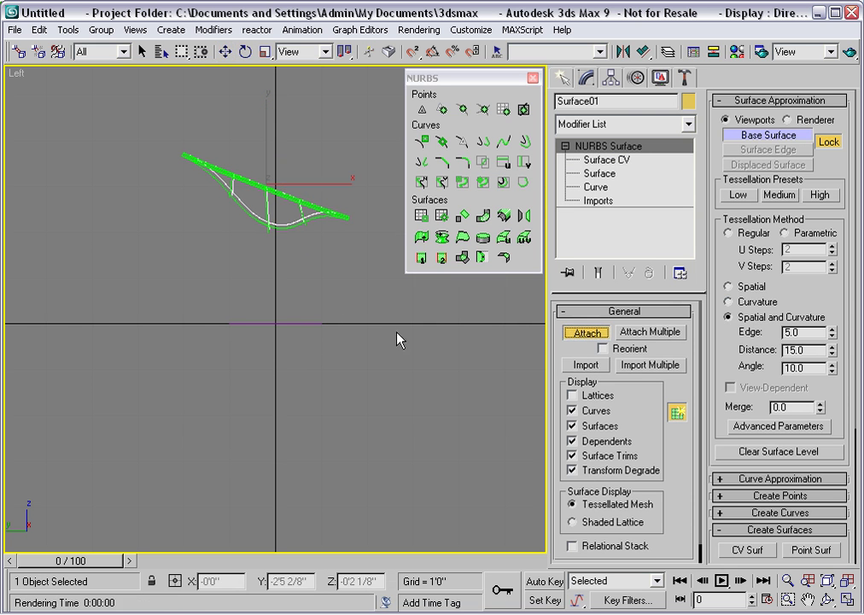
pyautogui.click(295, 324)
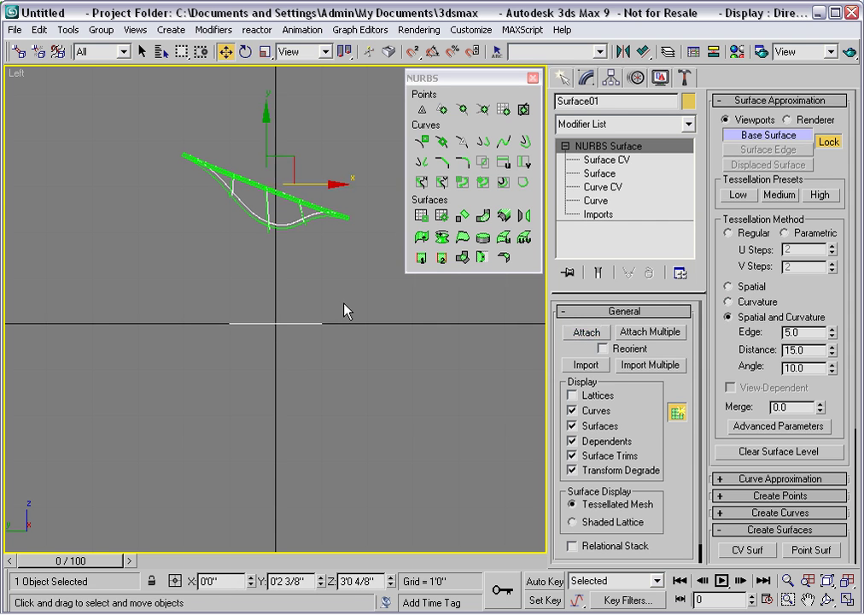
pyautogui.click(421, 182)
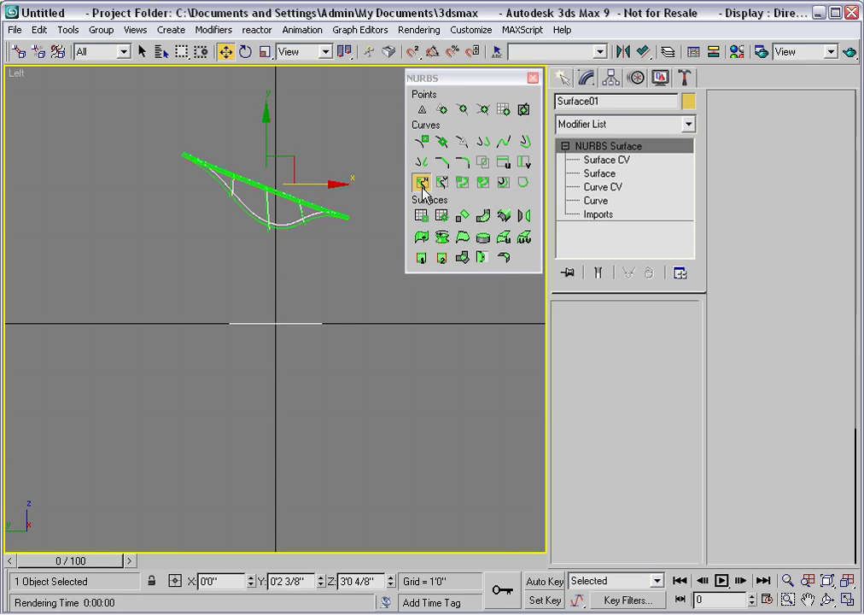
pyautogui.click(303, 322)
pyautogui.click(305, 233)
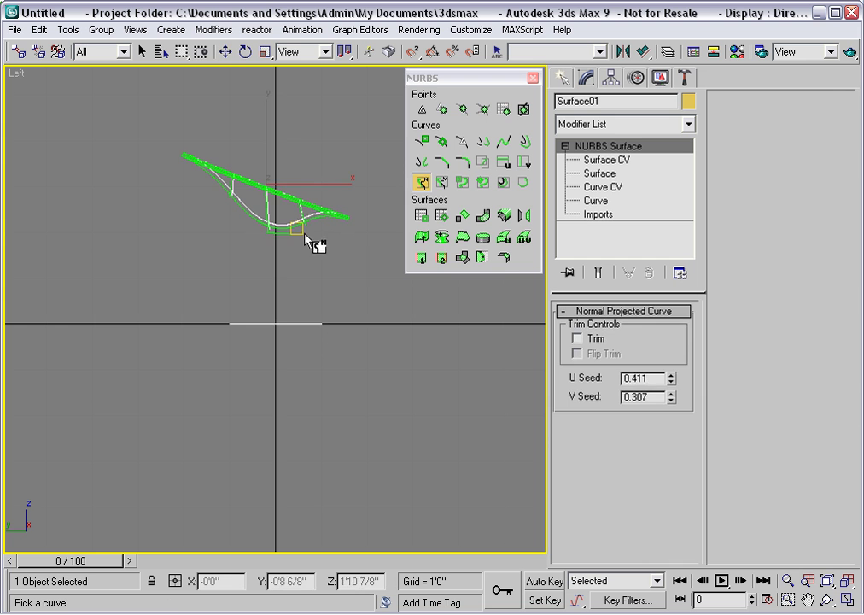
pyautogui.rightClick(342, 265)
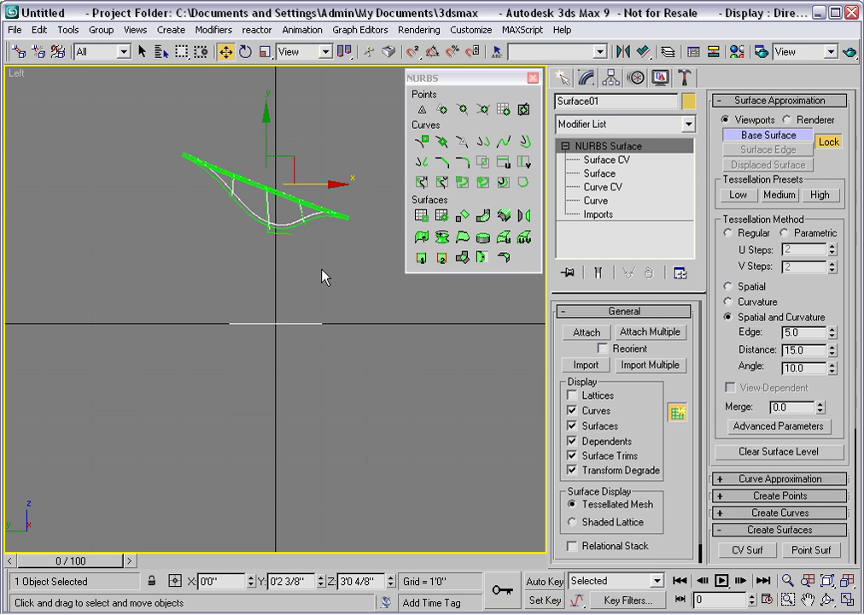
pyautogui.moveTo(323, 275)
pyautogui.keyDown('alt'); pyautogui.mouseDown(button='middle')
pyautogui.moveTo(329, 263)
pyautogui.moveTo(314, 263)
pyautogui.moveTo(307, 296)
pyautogui.mouseUp(button='middle'); pyautogui.keyUp('alt')
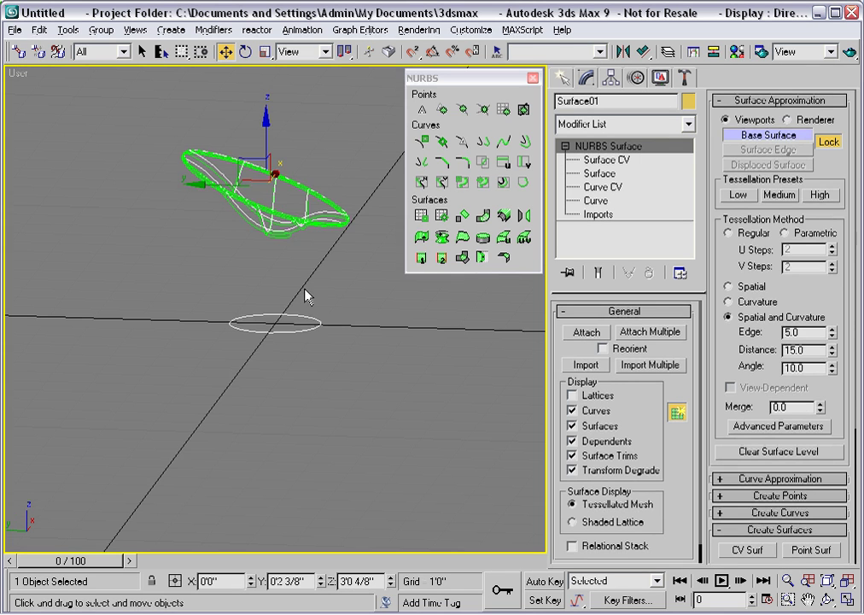
# Step: Hide the original ground circle curve, CV Curve 01, at Curve level
pyautogui.click(595, 205)
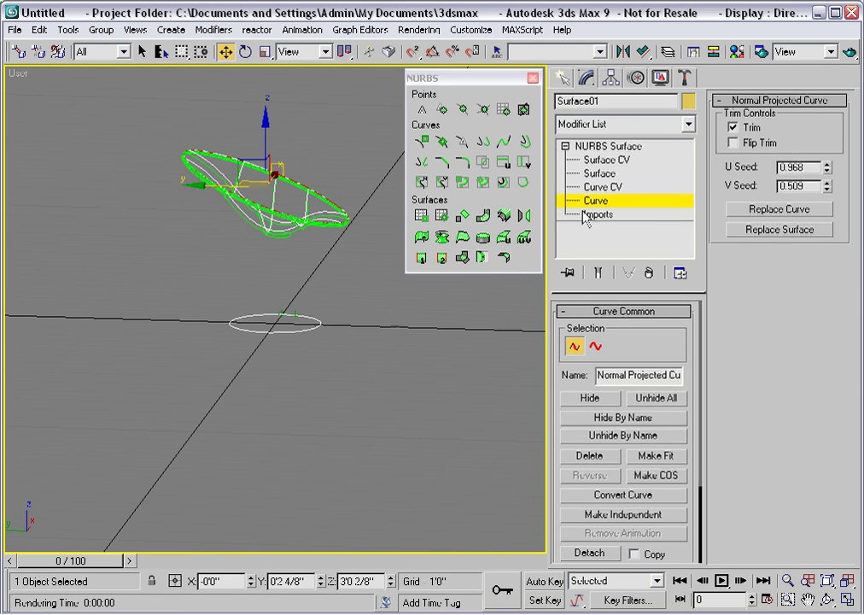
pyautogui.click(318, 322)
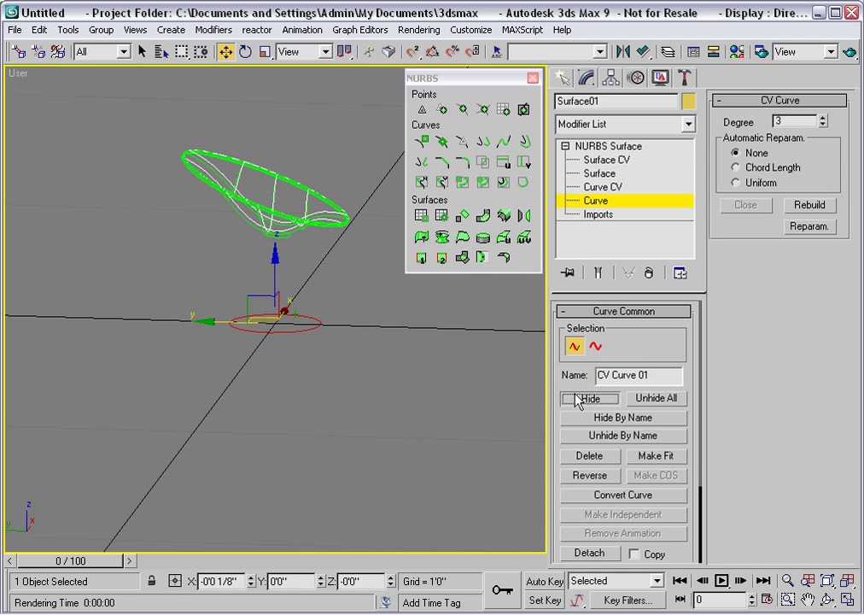
pyautogui.click(580, 398)
pyautogui.click(592, 204)
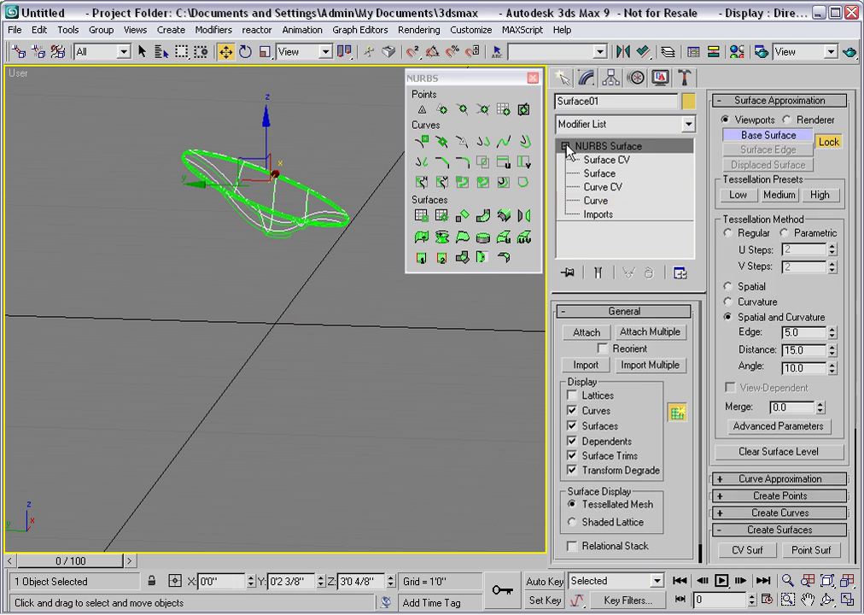
pyautogui.click(561, 78)
# Step: Draw a 1'0"-radius circle at the origin with grid snapping on
pyautogui.click(588, 217)
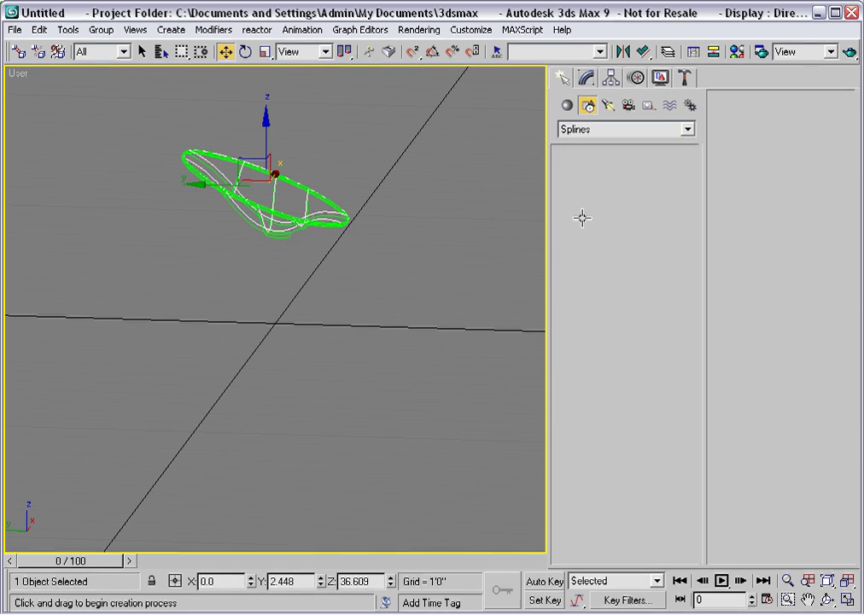
pyautogui.click(414, 53)
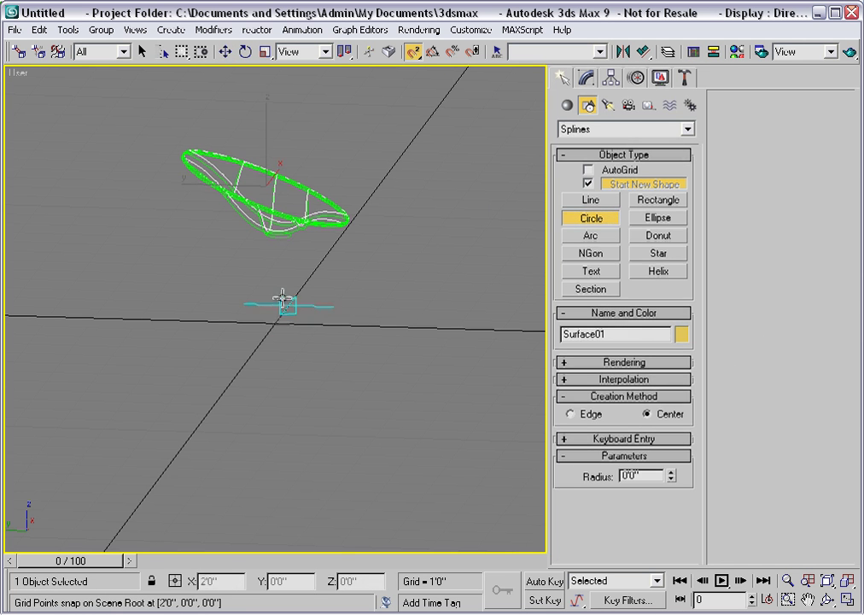
pyautogui.moveTo(274, 318)
pyautogui.mouseDown()
pyautogui.moveTo(259, 337)
pyautogui.moveTo(279, 320)
pyautogui.mouseUp()
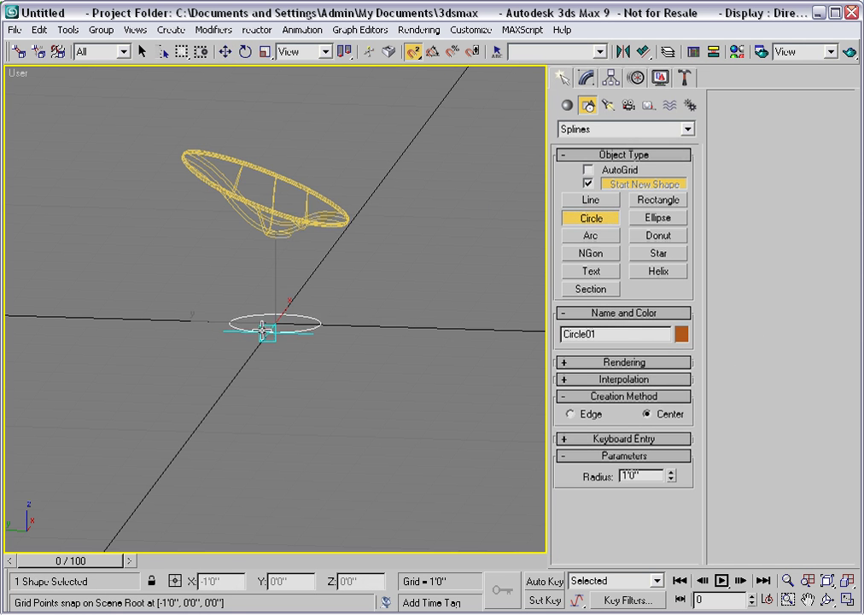
pyautogui.press('w')
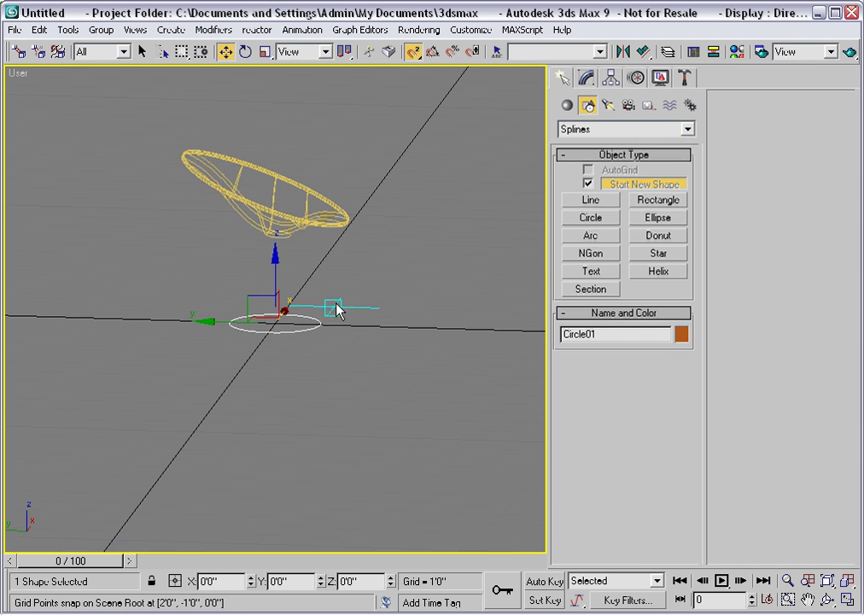
# Step: Hide the grid, zoom in, and select the NURBS bowl in the Modify panel
pyautogui.scroll(2, 339, 315)
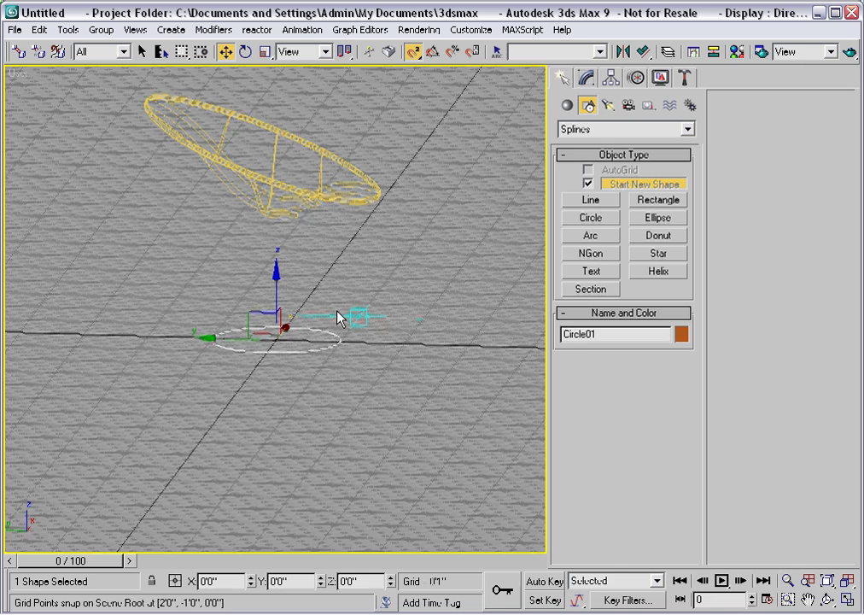
pyautogui.press('g')
pyautogui.scroll(2, 341, 329)
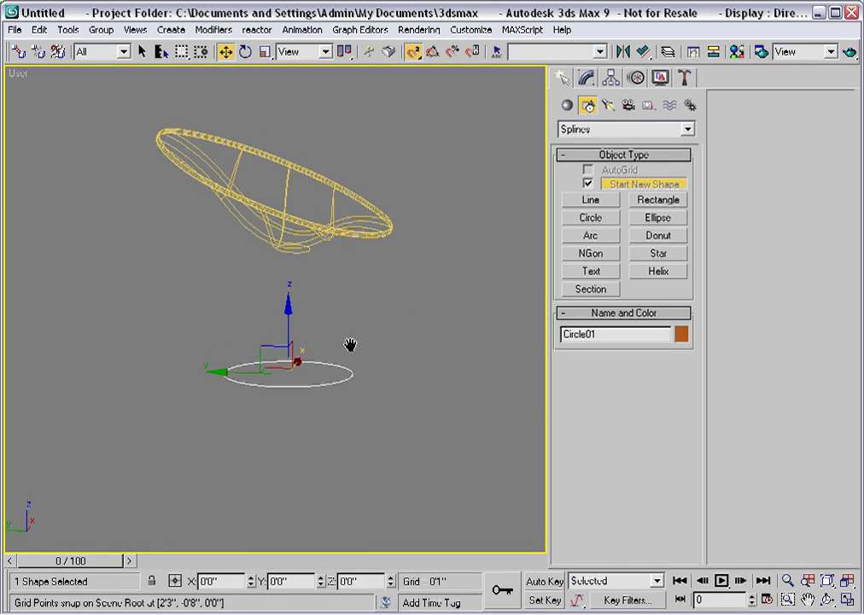
pyautogui.scroll(2, 348, 340)
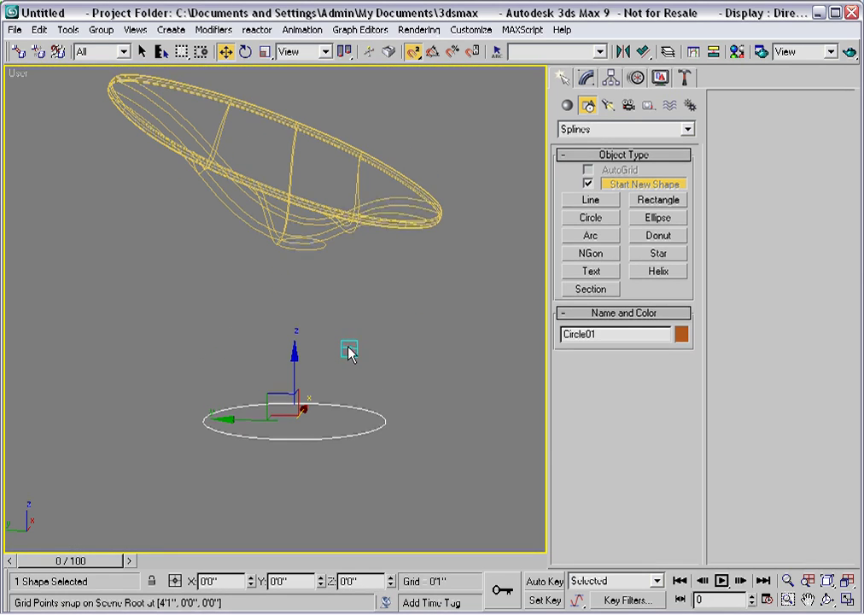
pyautogui.rightClick(349, 346)
pyautogui.click(363, 359)
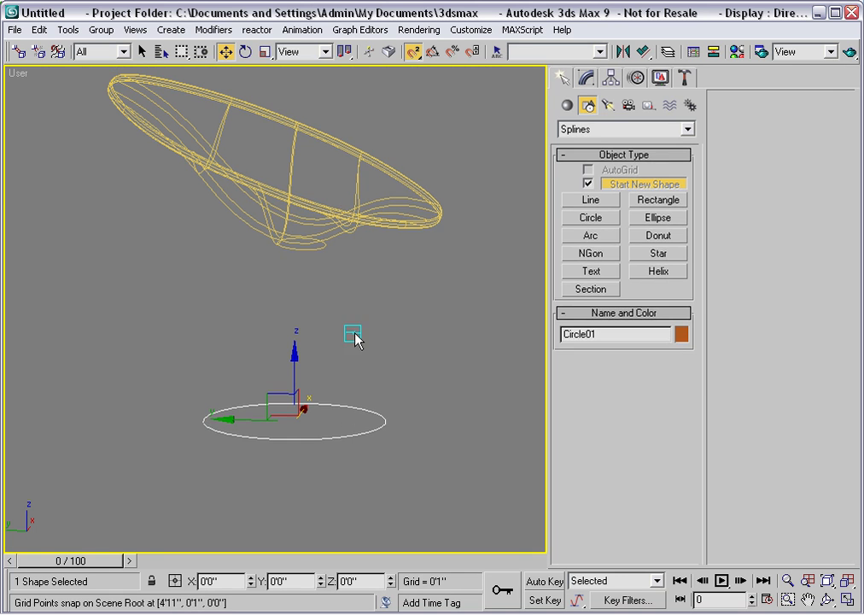
pyautogui.click(584, 86)
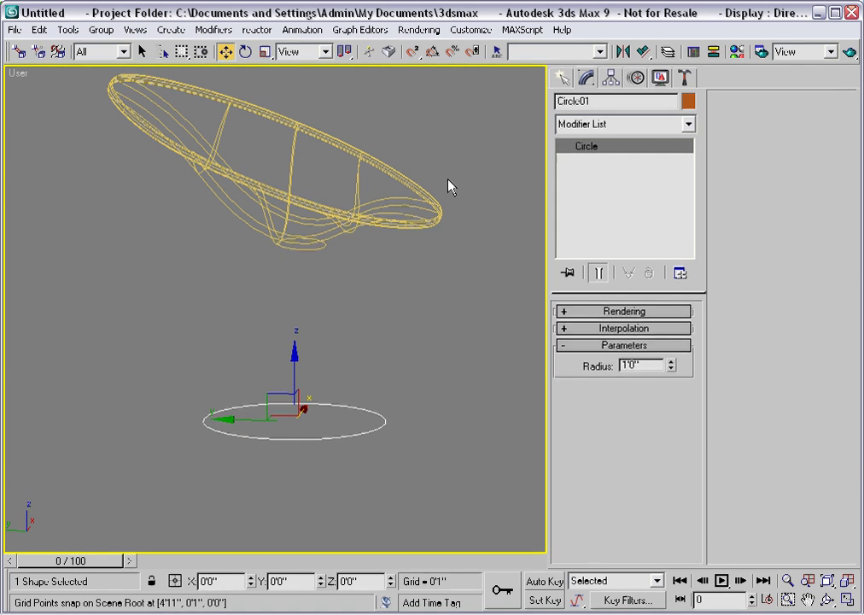
pyautogui.click(432, 207)
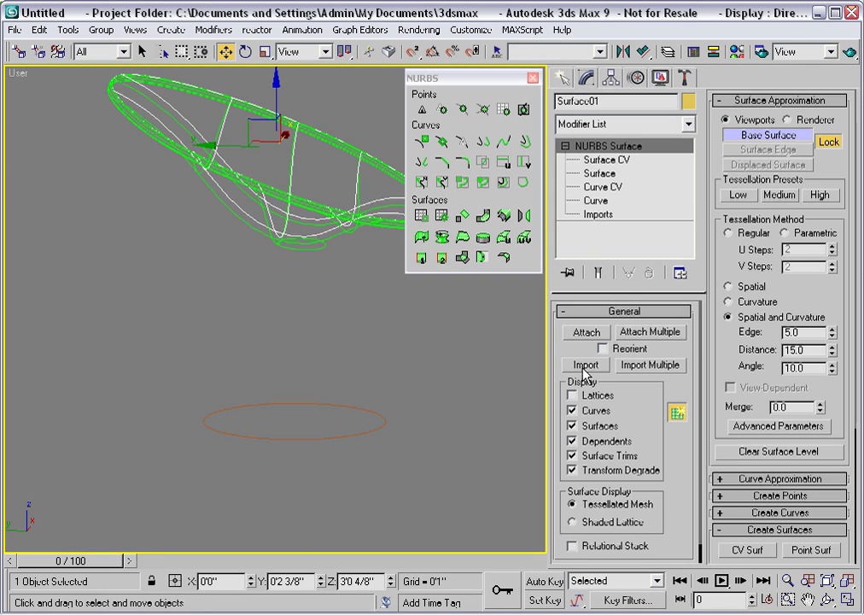
# Step: Attach the ground circle to the bowl and scale a smaller Transform Curve copy of it
pyautogui.click(586, 332)
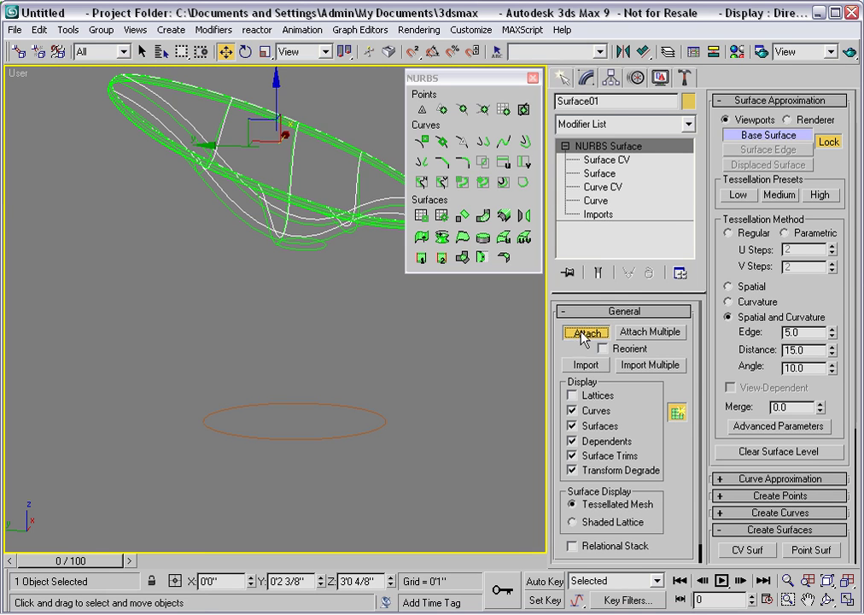
pyautogui.click(386, 426)
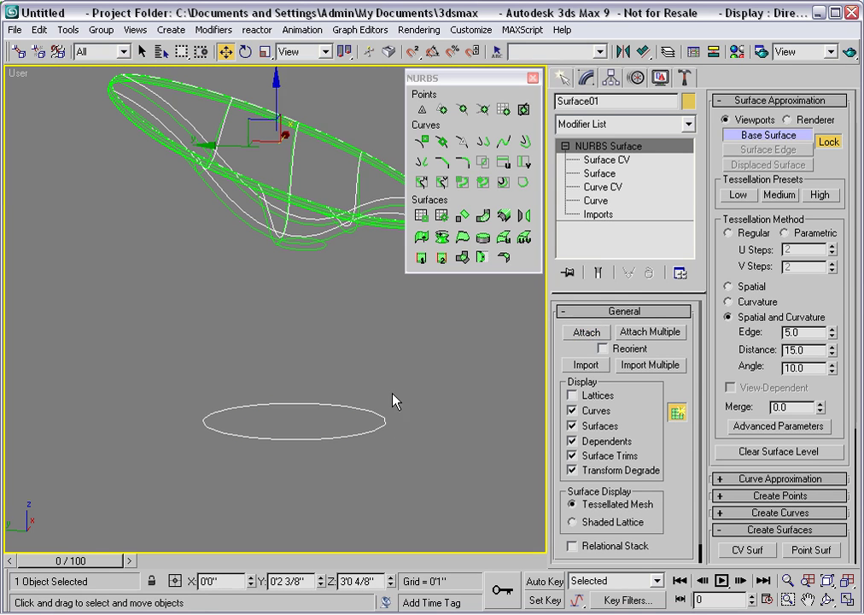
pyautogui.click(583, 201)
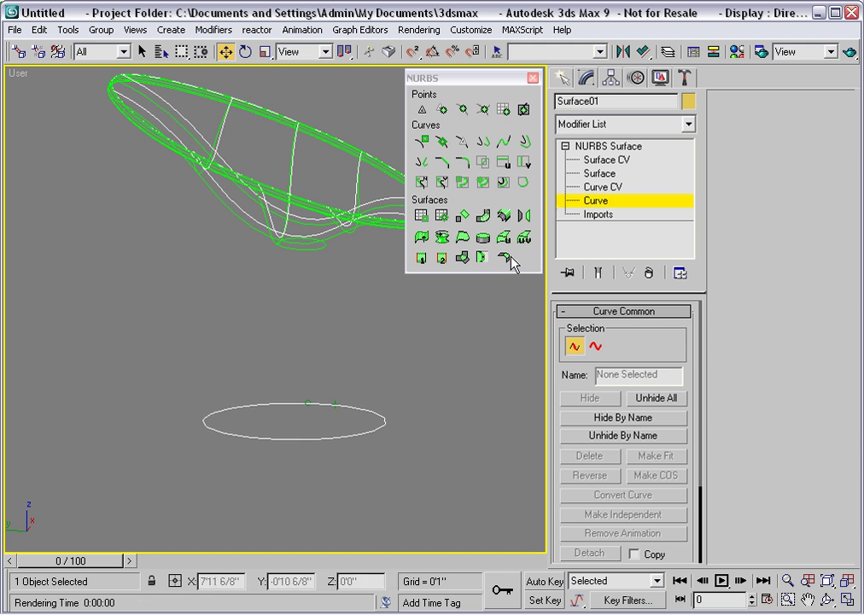
pyautogui.click(322, 405)
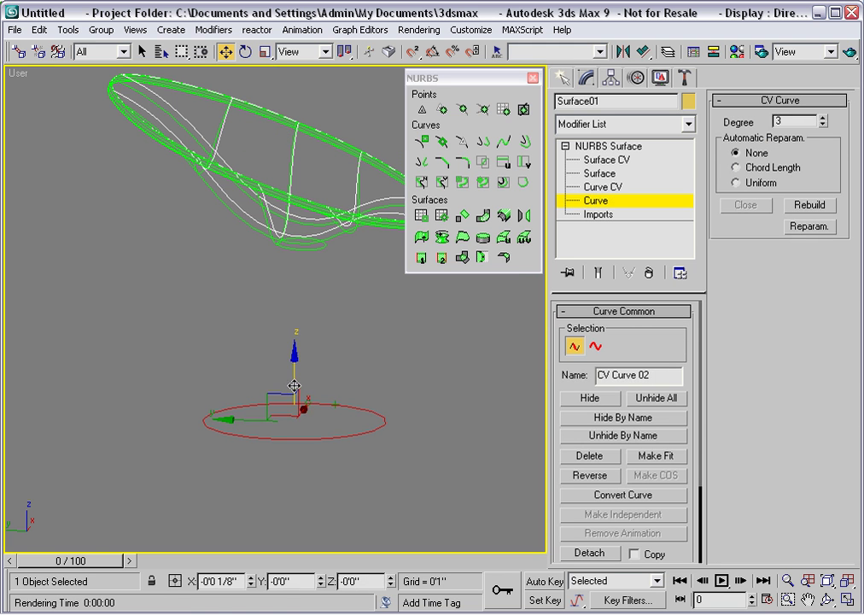
pyautogui.click(266, 52)
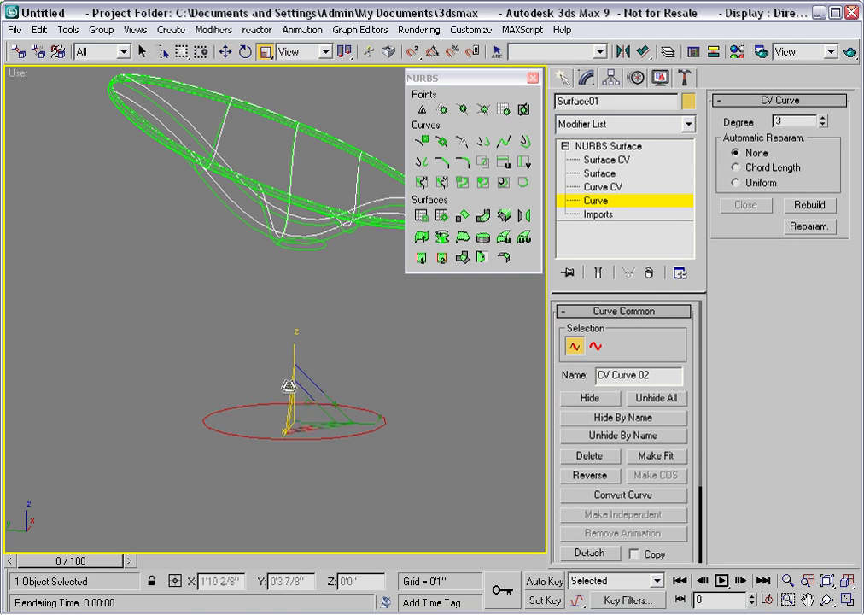
pyautogui.keyDown('shift'); pyautogui.moveTo(301, 405); pyautogui.dragTo(301, 599); pyautogui.keyUp('shift')
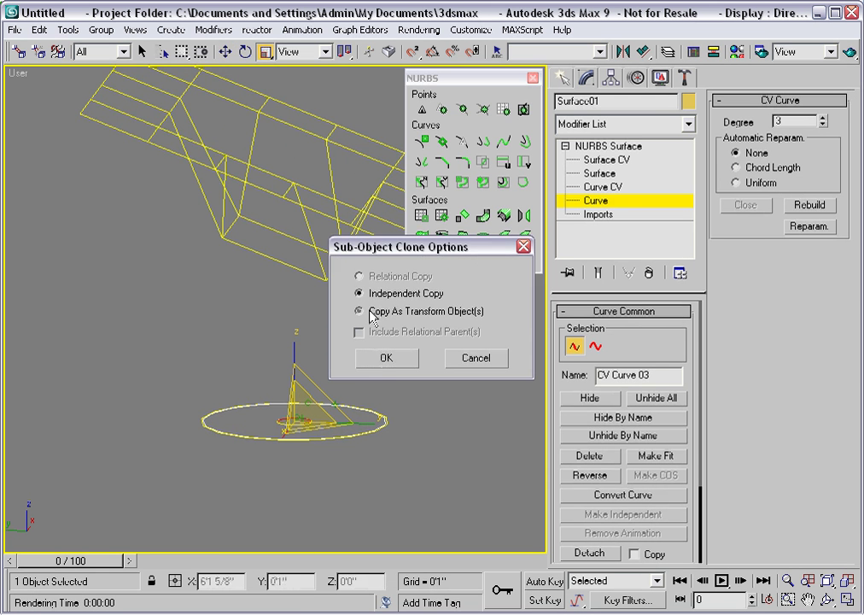
pyautogui.click(371, 313)
pyautogui.click(381, 360)
pyautogui.click(343, 371)
pyautogui.rightClick(300, 348)
pyautogui.click(325, 376)
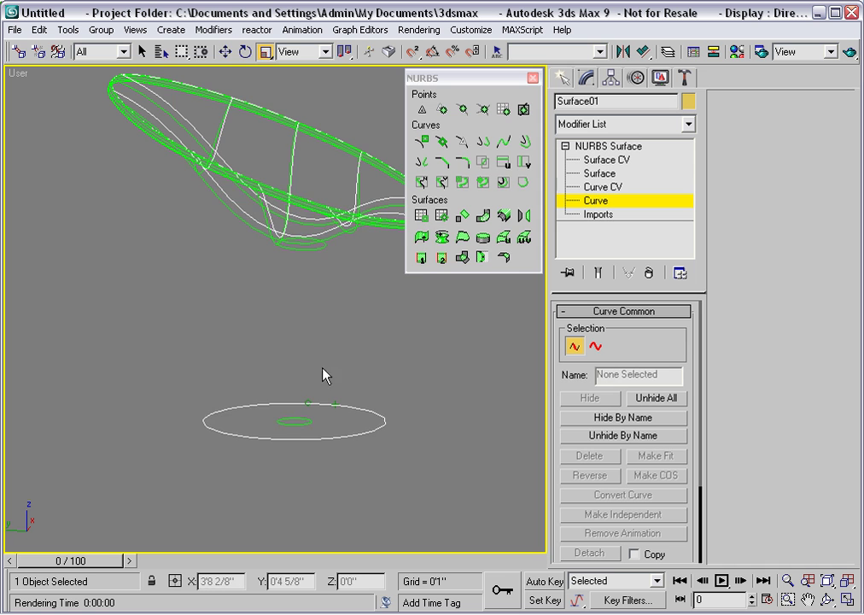
# Step: Raise a Transform Curve copy of the small ring upward toward the dish
pyautogui.press('w')
pyautogui.click(299, 419)
pyautogui.moveTo(292, 384); pyautogui.dragTo(291, 271)
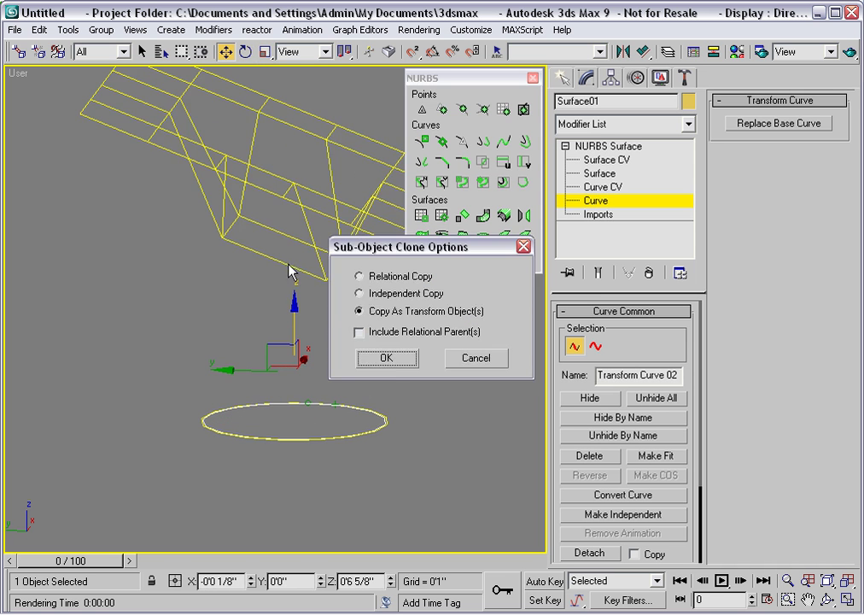
pyautogui.click(386, 357)
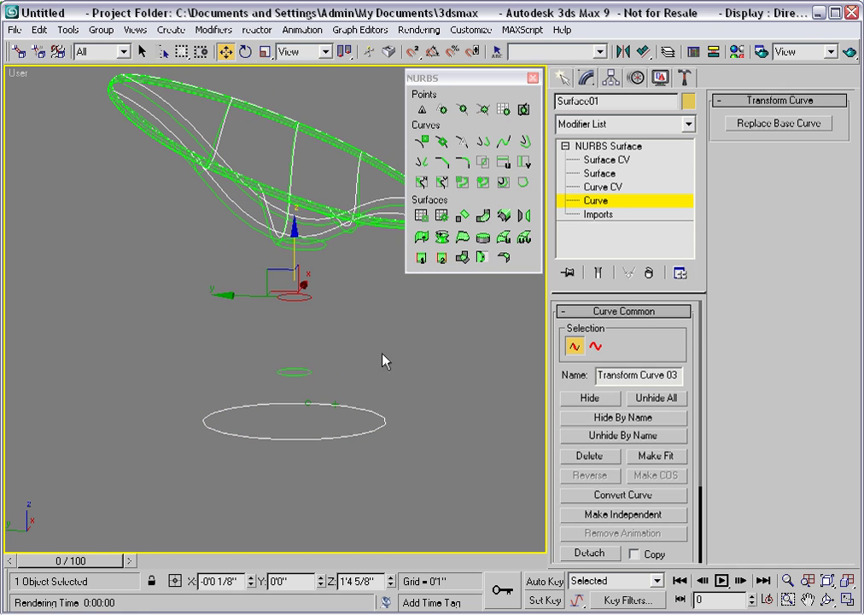
pyautogui.click(594, 203)
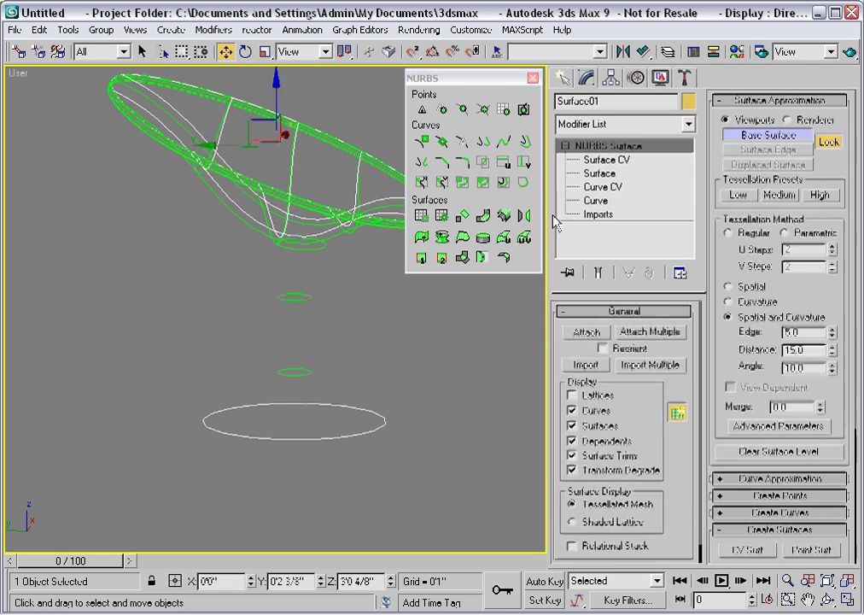
# Step: U Loft through the bowl's bottom curve, the two small rings and the base ellipse
pyautogui.click(504, 238)
pyautogui.click(320, 252)
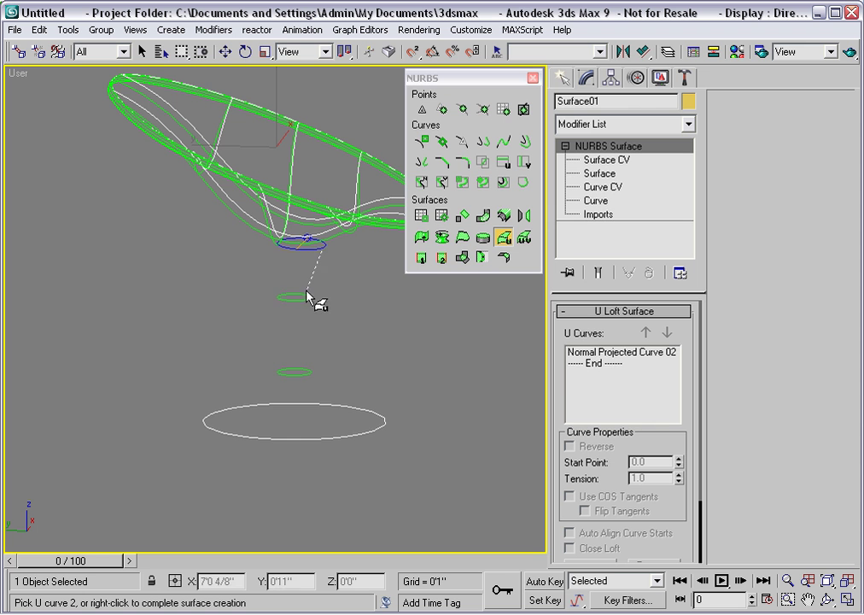
pyautogui.click(313, 299)
pyautogui.click(314, 373)
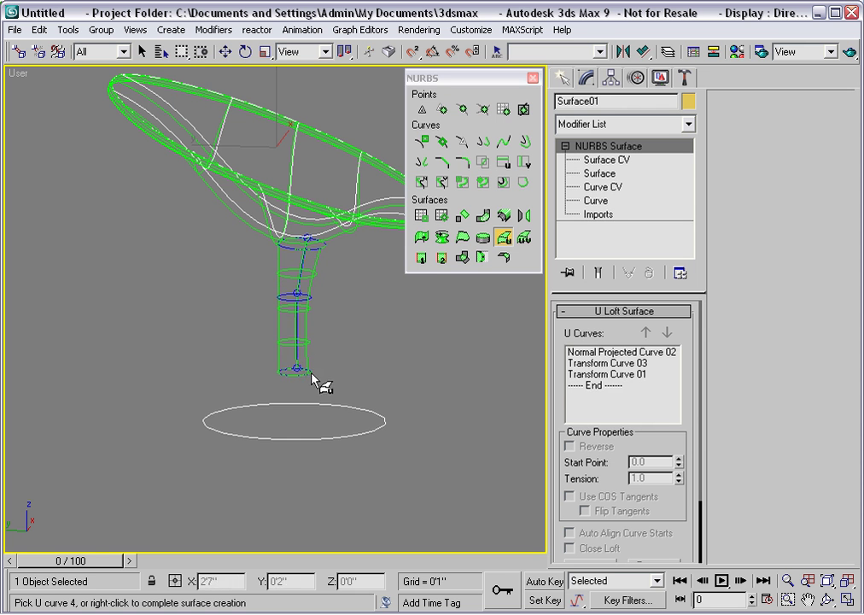
pyautogui.click(390, 413)
pyautogui.rightClick(390, 412)
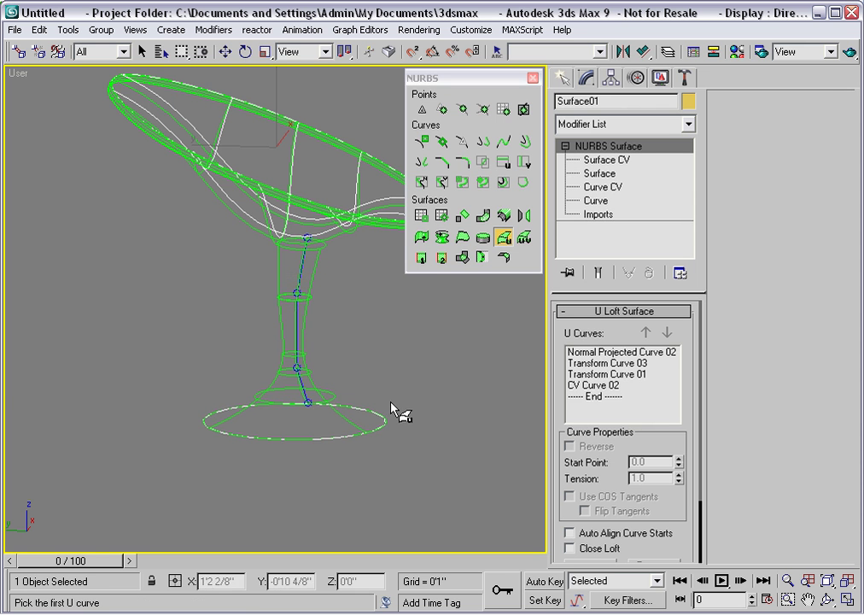
pyautogui.press('F3')
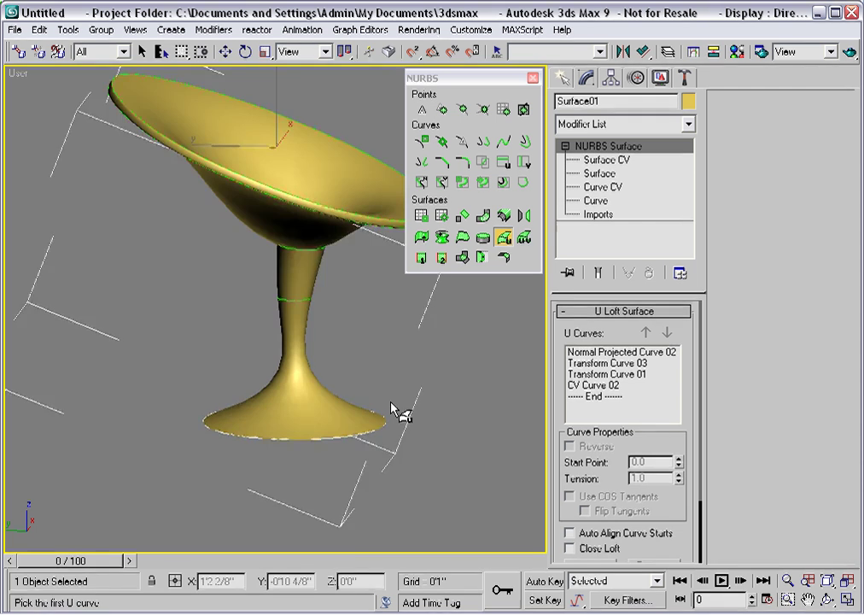
pyautogui.press('F3')
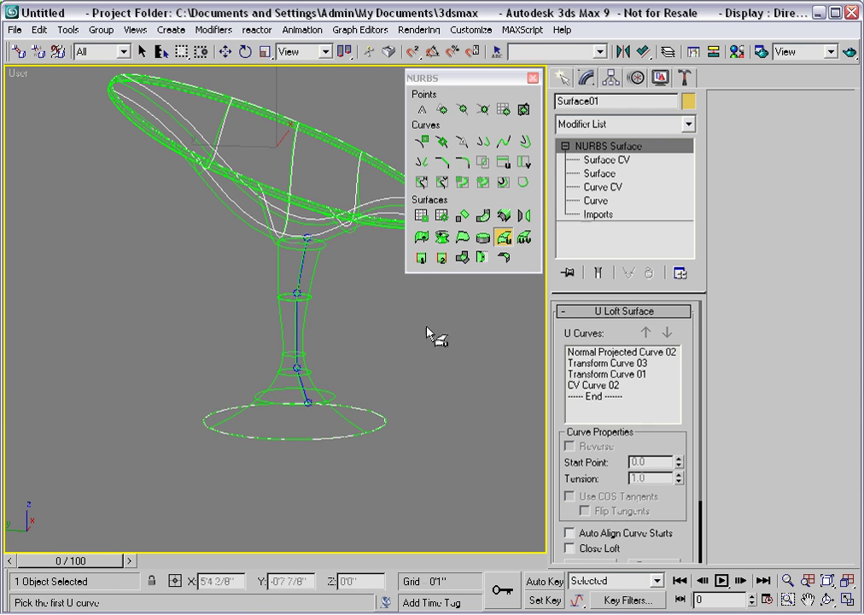
# Step: Copy the base ellipse slightly lower as a Transform Curve
pyautogui.click(595, 200)
pyautogui.click(383, 427)
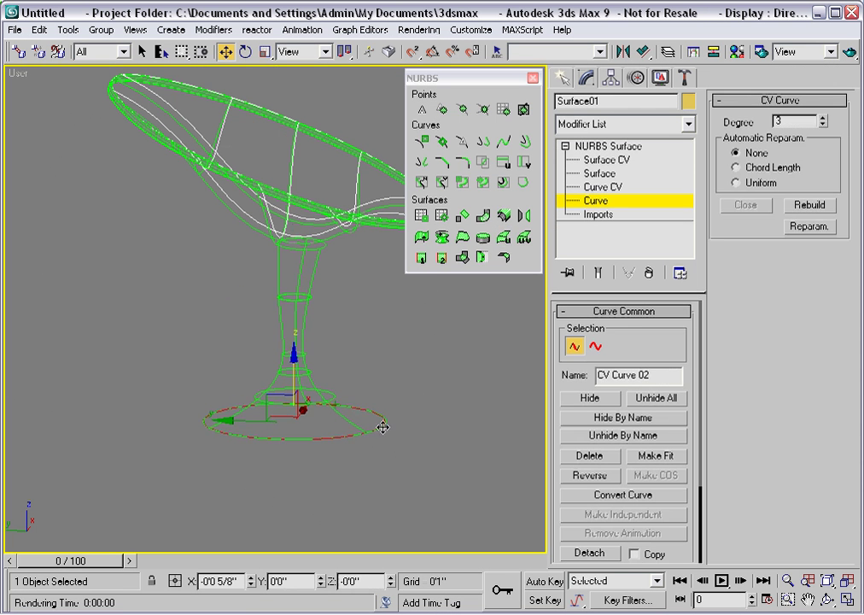
pyautogui.keyDown('shift'); pyautogui.moveTo(303, 393); pyautogui.dragTo(310, 383); pyautogui.keyUp('shift')
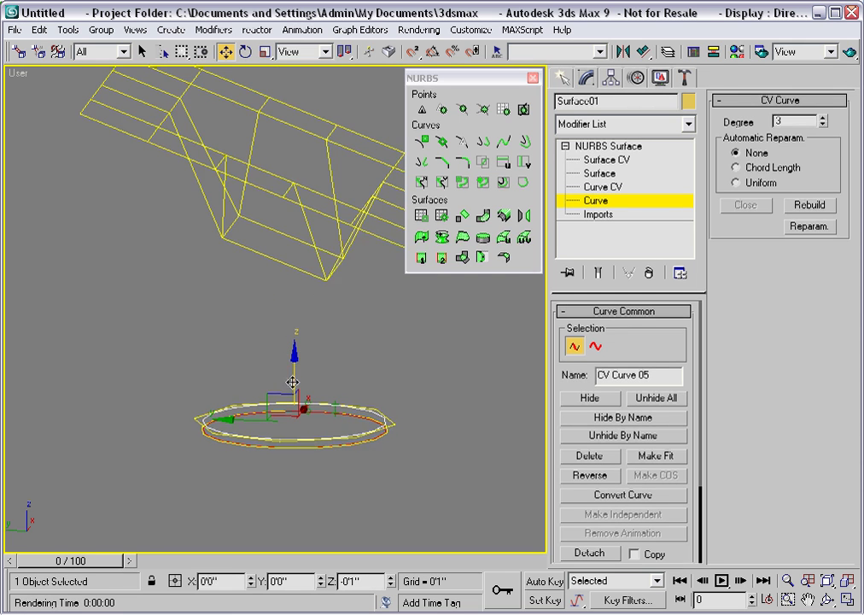
pyautogui.click(399, 313)
# Step: Create a ruled surface between the base ring and its lower copy
pyautogui.click(386, 359)
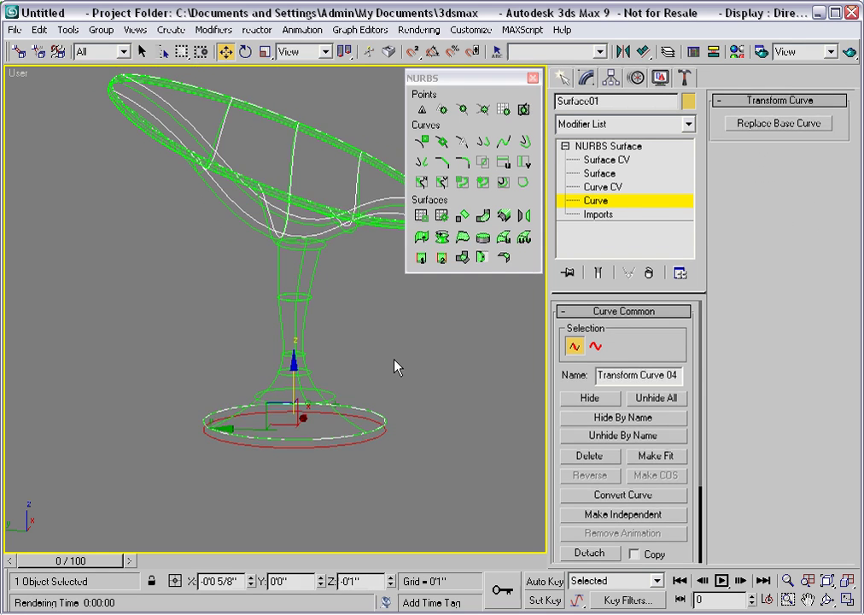
pyautogui.click(465, 240)
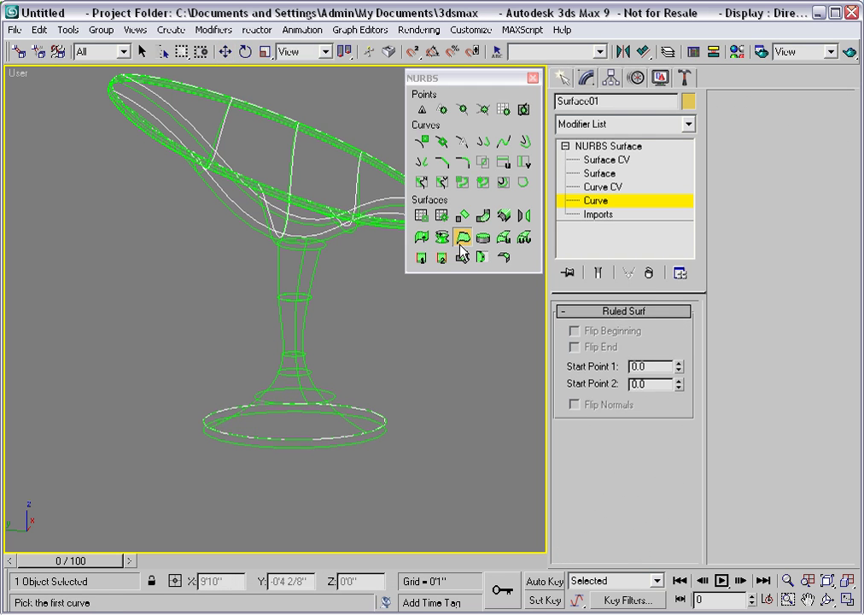
pyautogui.click(383, 419)
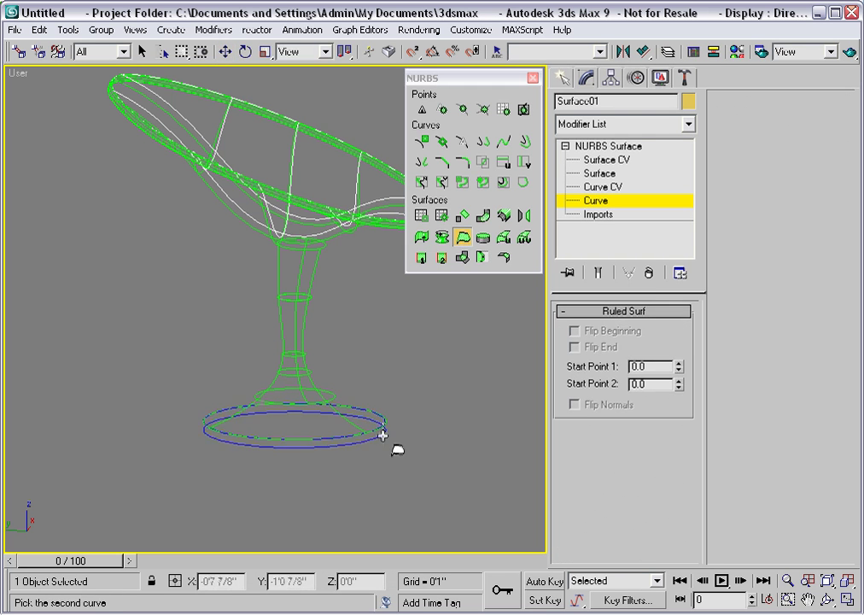
pyautogui.click(385, 423)
pyautogui.rightClick(400, 411)
pyautogui.keyDown('alt'); pyautogui.moveTo(403, 416); pyautogui.dragTo(391, 361, button='middle'); pyautogui.keyUp('alt')
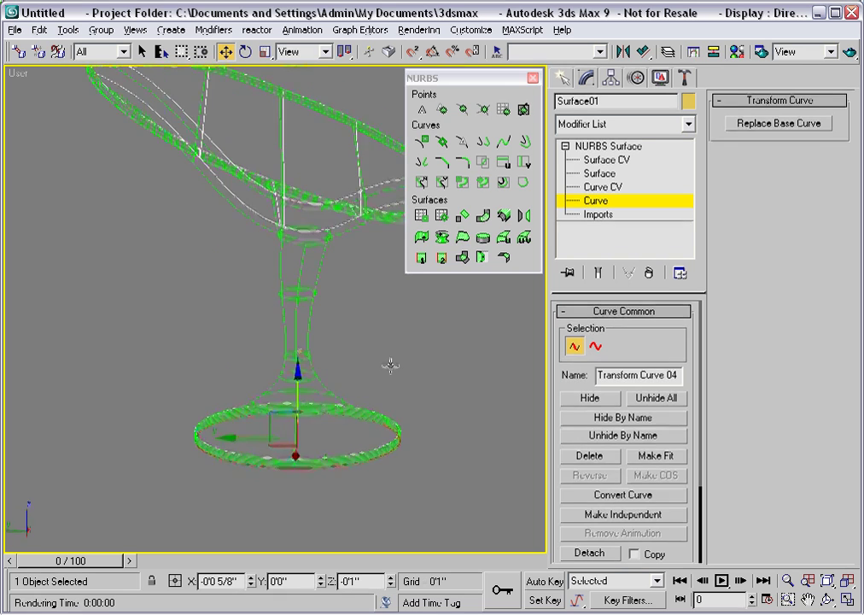
# Step: Cap the open bottom rim of the base with a cap surface
pyautogui.click(482, 243)
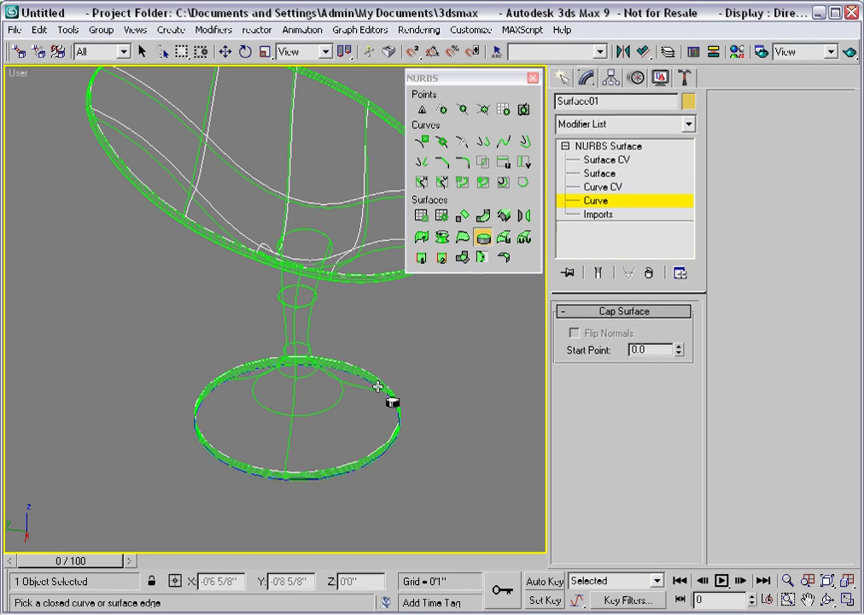
pyautogui.click(524, 182)
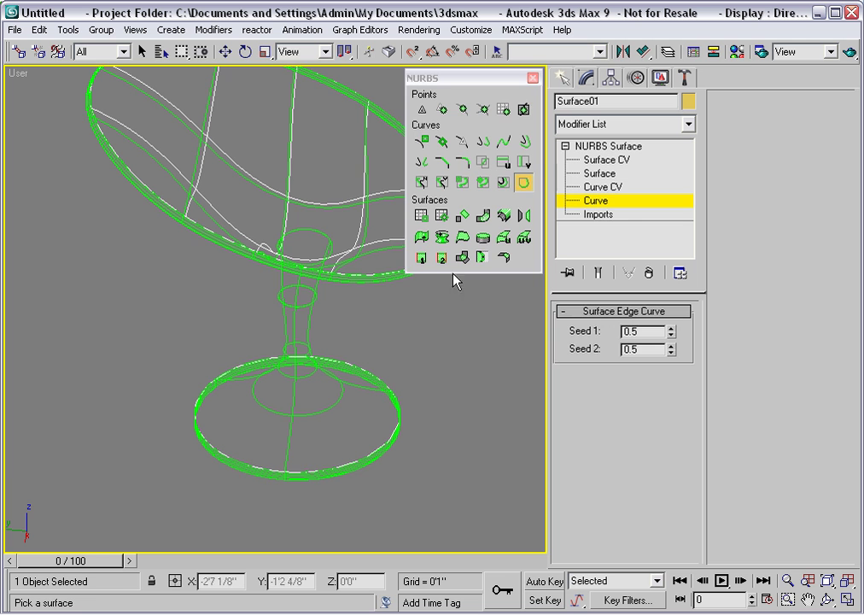
pyautogui.click(482, 237)
pyautogui.click(392, 404)
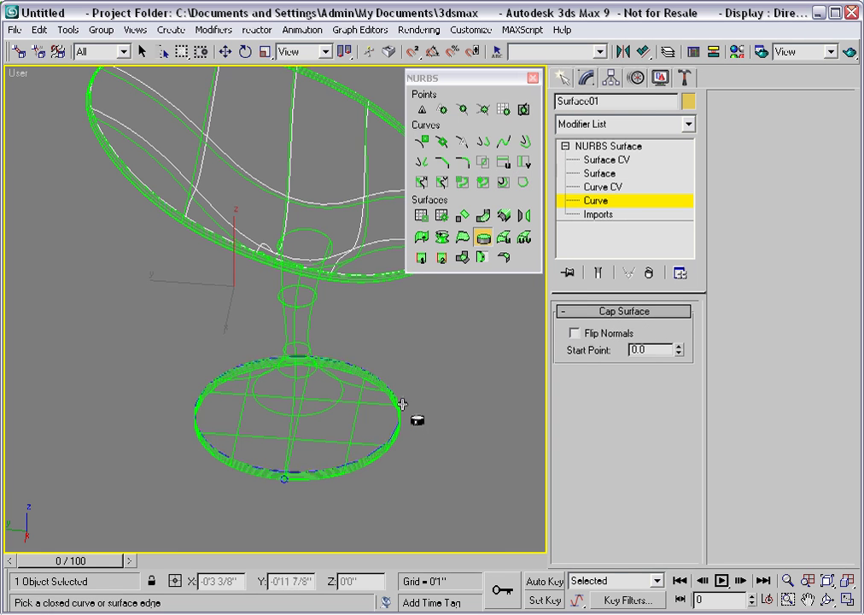
pyautogui.click(414, 401)
# Step: Return to Top-level and collapse Surface01 into an Editable Mesh with Utilities > Collapse Selected
pyautogui.press('F3')
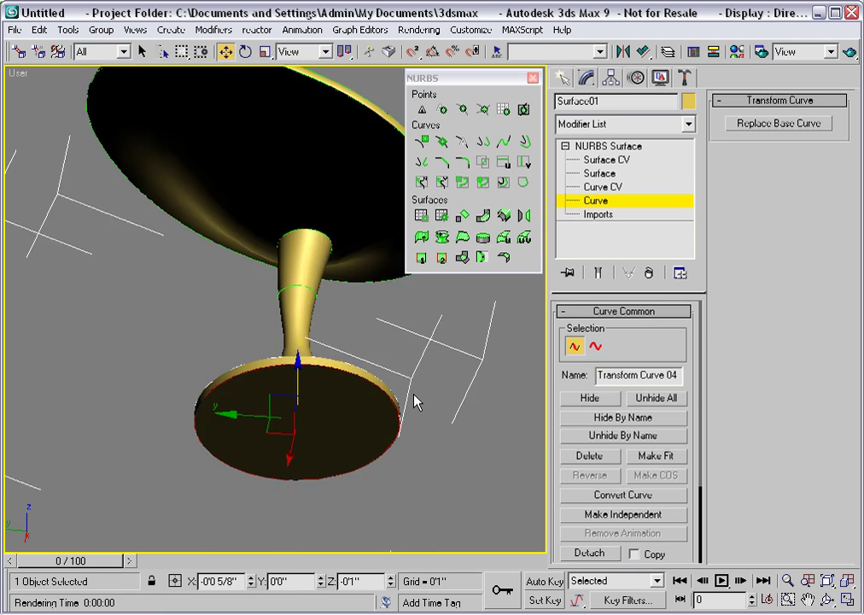
pyautogui.keyDown('alt'); pyautogui.moveTo(407, 349); pyautogui.dragTo(342, 458, button='middle'); pyautogui.keyUp('alt')
pyautogui.scroll(-2, 342, 458)
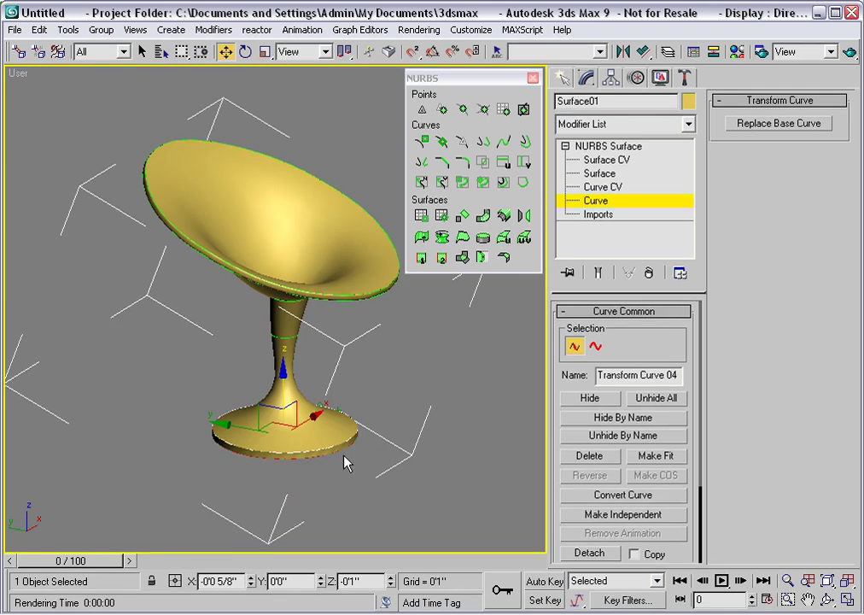
pyautogui.keyDown('alt'); pyautogui.moveTo(387, 430); pyautogui.dragTo(400, 433, button='middle'); pyautogui.keyUp('alt')
pyautogui.rightClick(398, 433)
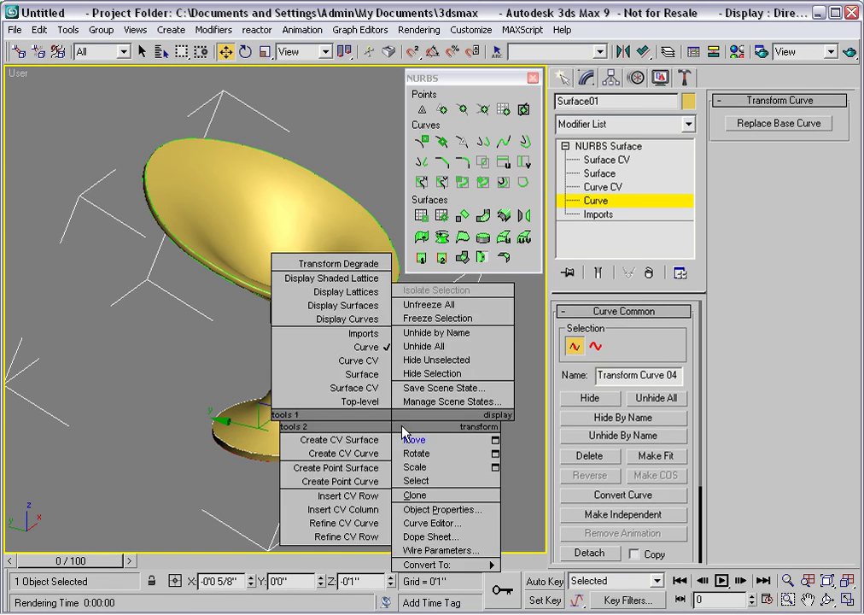
pyautogui.click(414, 444)
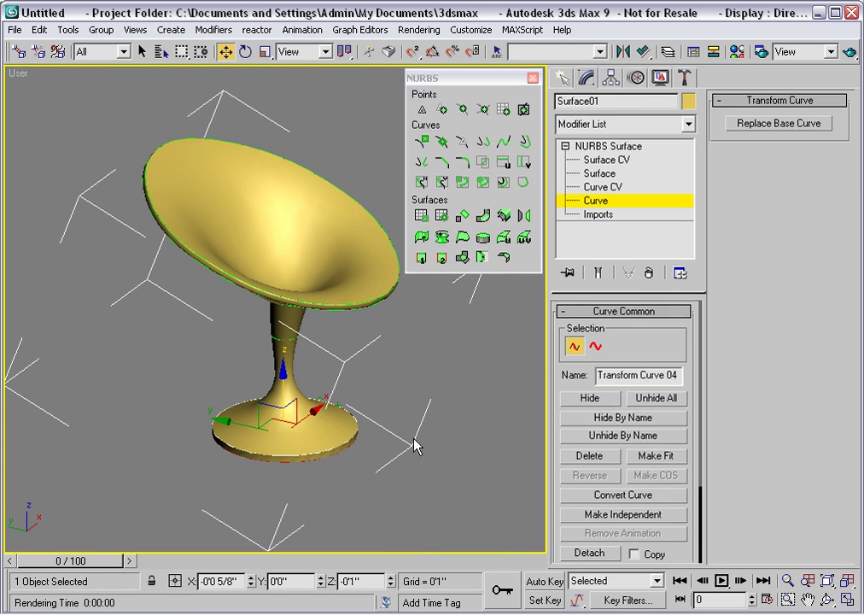
pyautogui.click(683, 77)
pyautogui.click(751, 156)
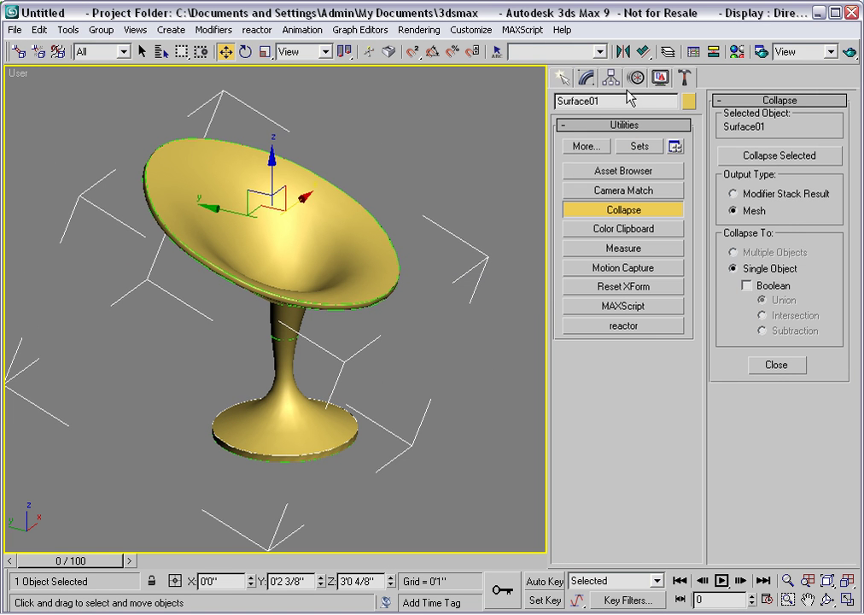
pyautogui.click(587, 78)
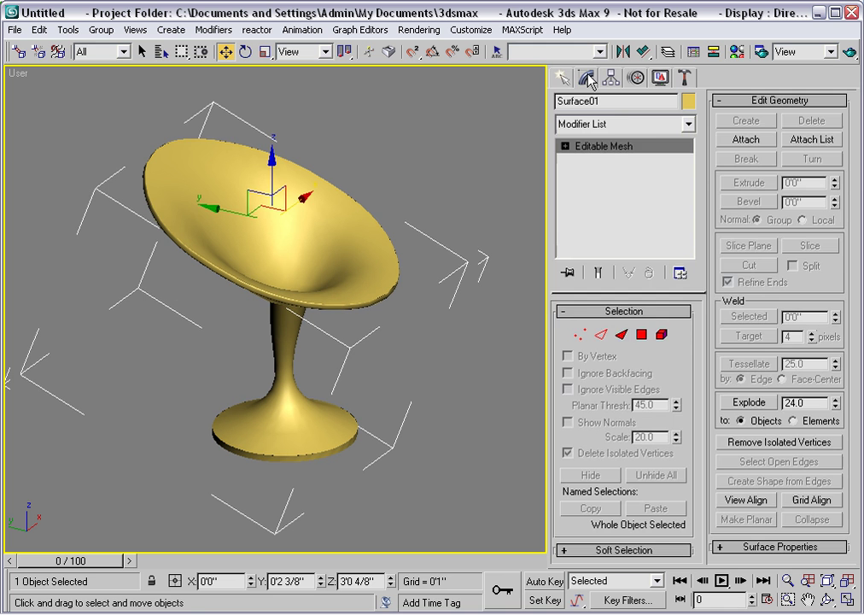
pyautogui.click(562, 77)
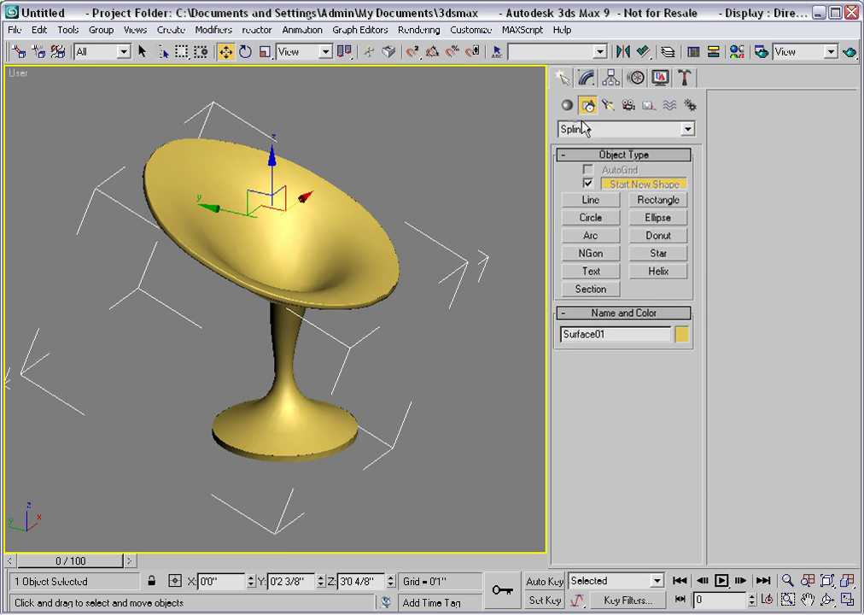
# Step: Create a Standard Primitives Plane beneath the chair
pyautogui.click(567, 105)
pyautogui.click(590, 129)
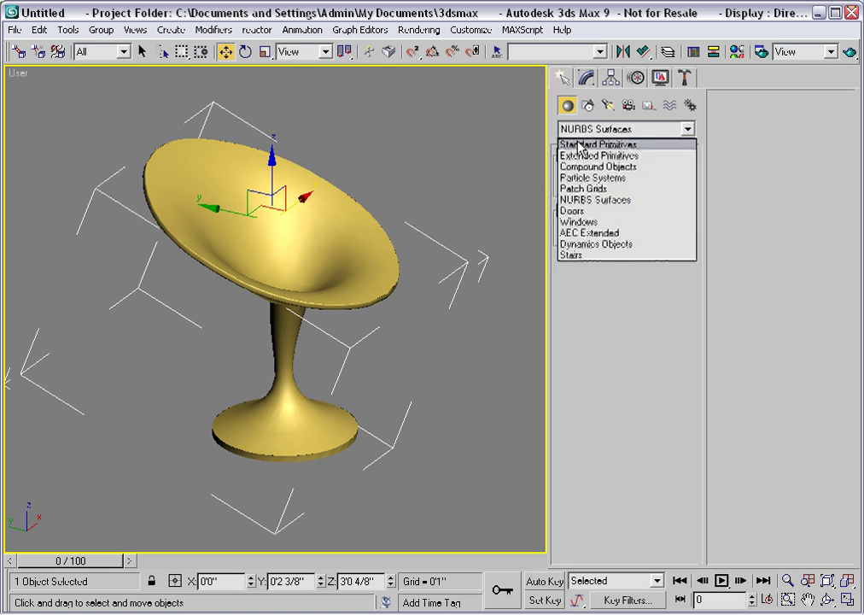
pyautogui.click(579, 147)
pyautogui.click(659, 258)
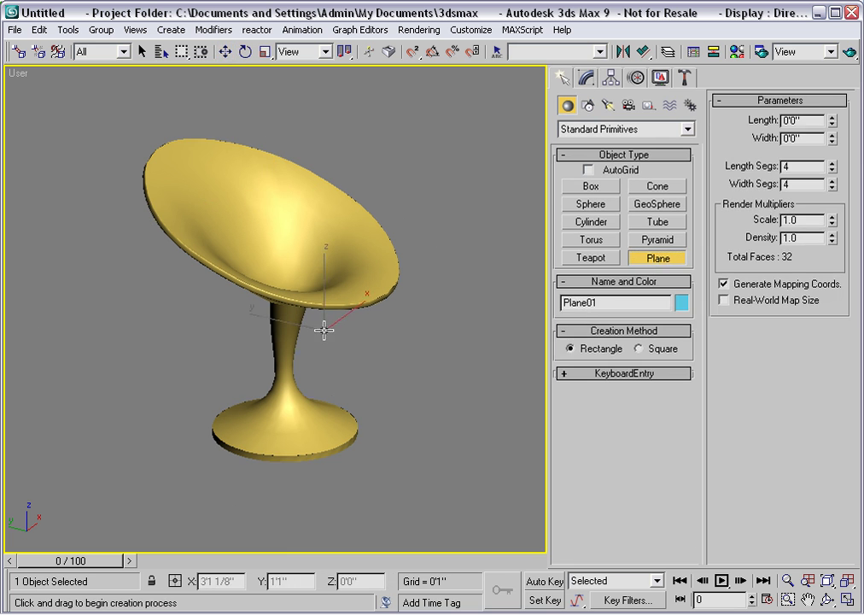
pyautogui.moveTo(324, 331); pyautogui.dragTo(282, 521)
# Step: Align the chair to the plane on Z only, chair Minimum to plane Maximum
pyautogui.press('w')
pyautogui.click(261, 283)
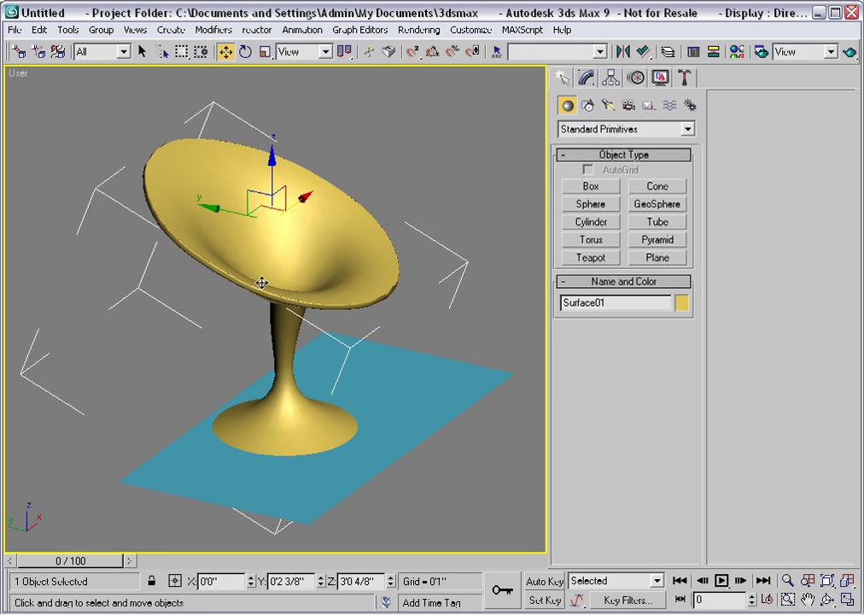
pyautogui.hotkey('alt', 'a')
pyautogui.click(386, 358)
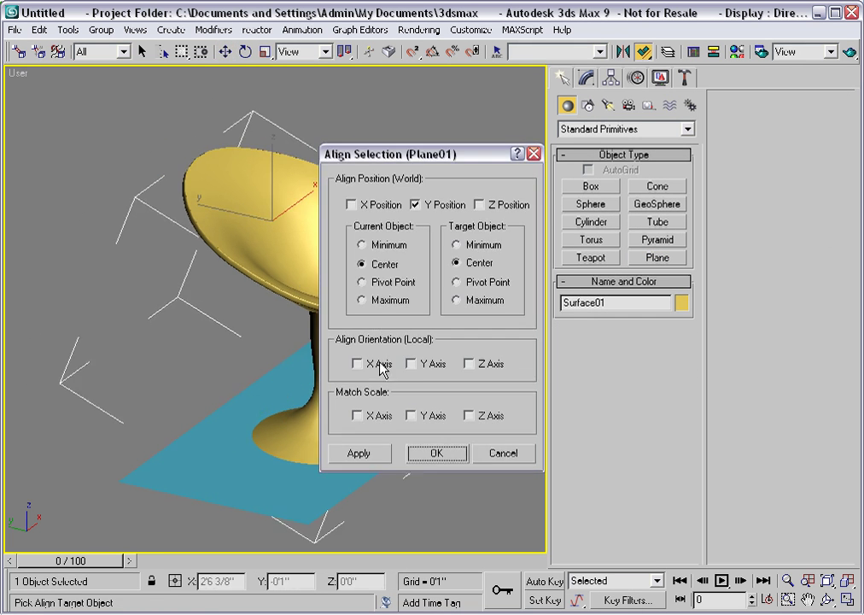
pyautogui.click(479, 204)
pyautogui.click(415, 204)
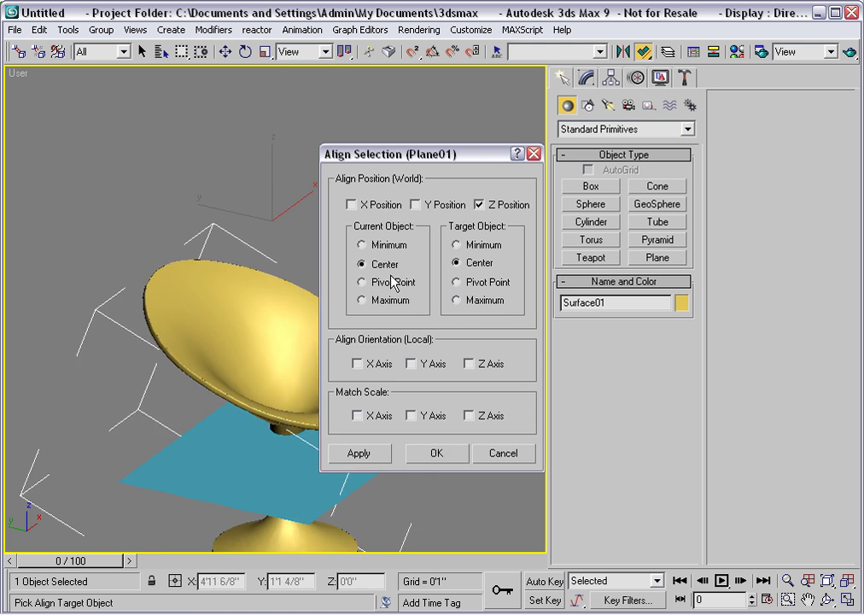
pyautogui.click(377, 304)
pyautogui.click(361, 245)
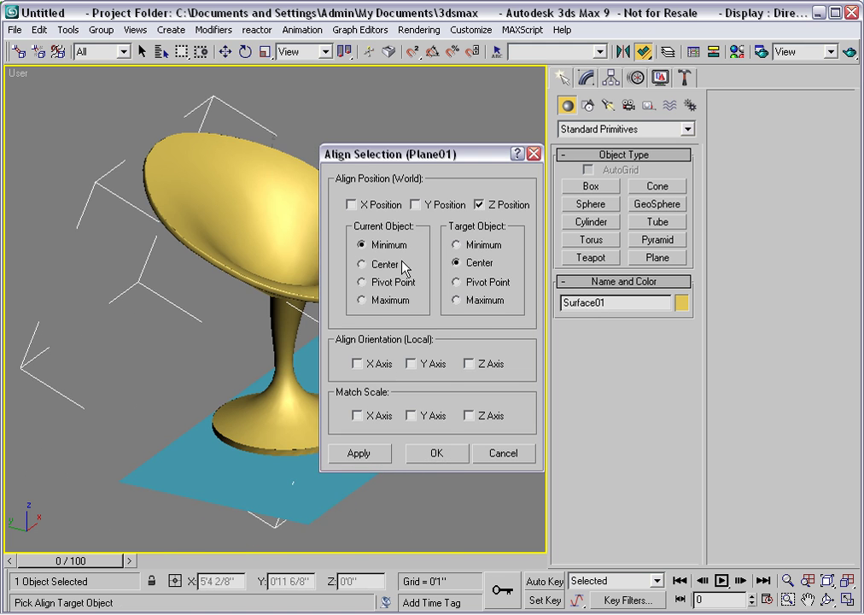
pyautogui.click(456, 299)
pyautogui.click(437, 453)
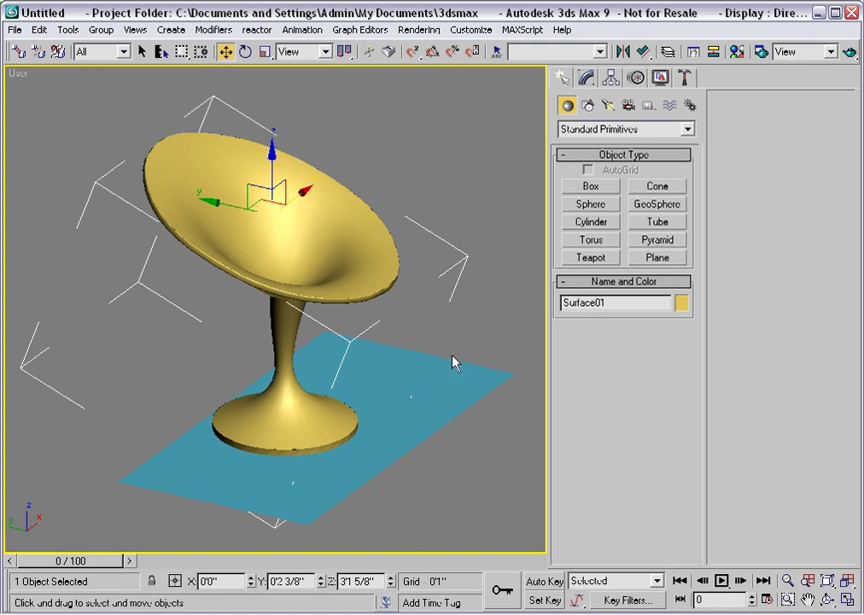
# Step: Create a small box on the plane and convert it to an Editable Mesh
pyautogui.click(590, 186)
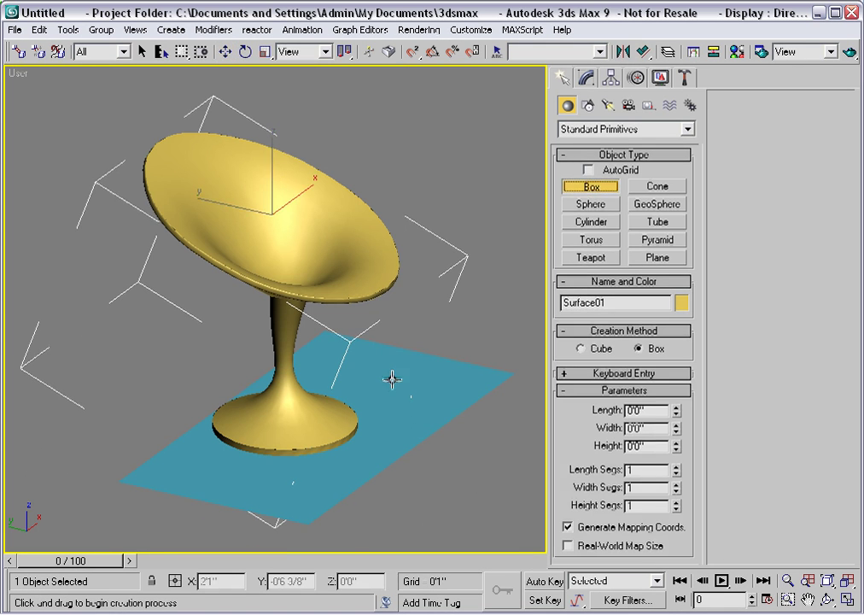
pyautogui.moveTo(392, 378); pyautogui.dragTo(389, 386)
pyautogui.rightClick(386, 350)
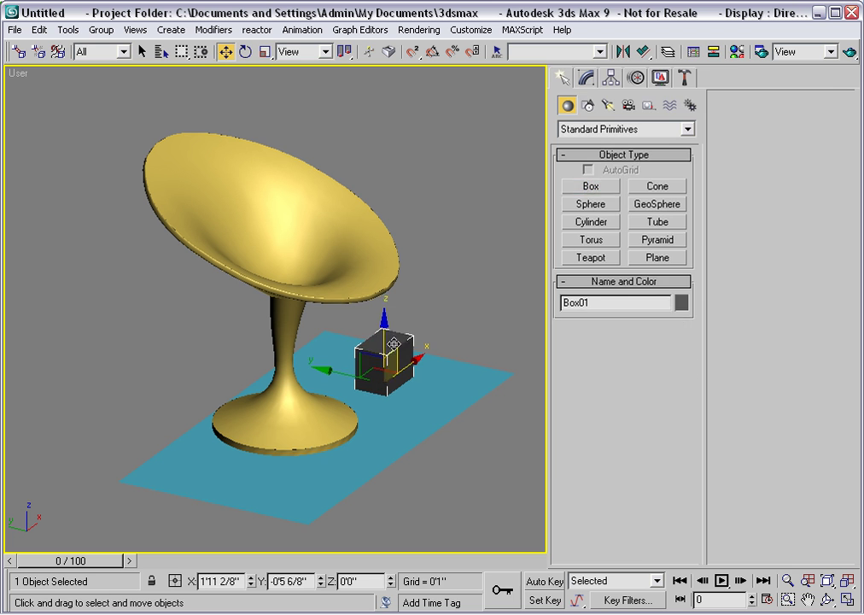
pyautogui.click(586, 78)
pyautogui.rightClick(578, 175)
pyautogui.click(600, 242)
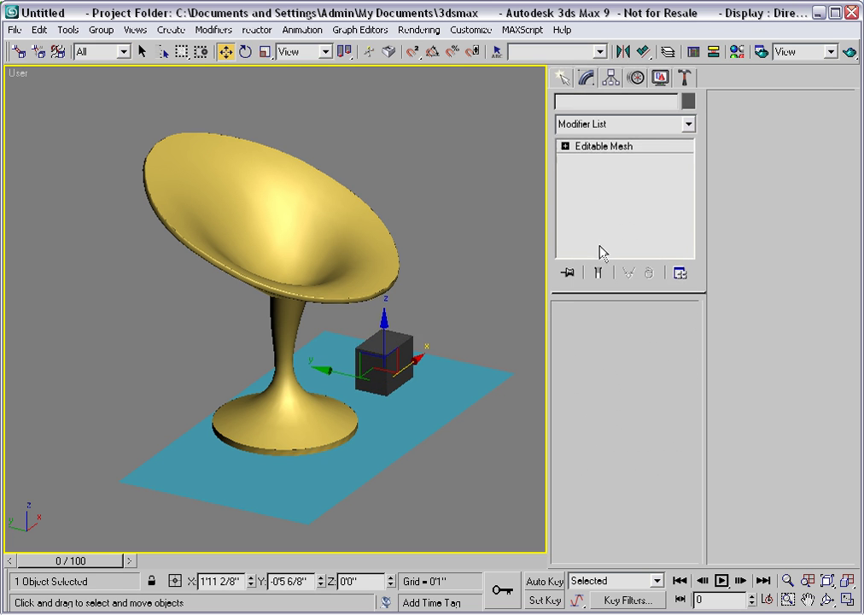
# Step: Attach the chair to the box mesh, delete the box element, and select the ground plane
pyautogui.click(746, 139)
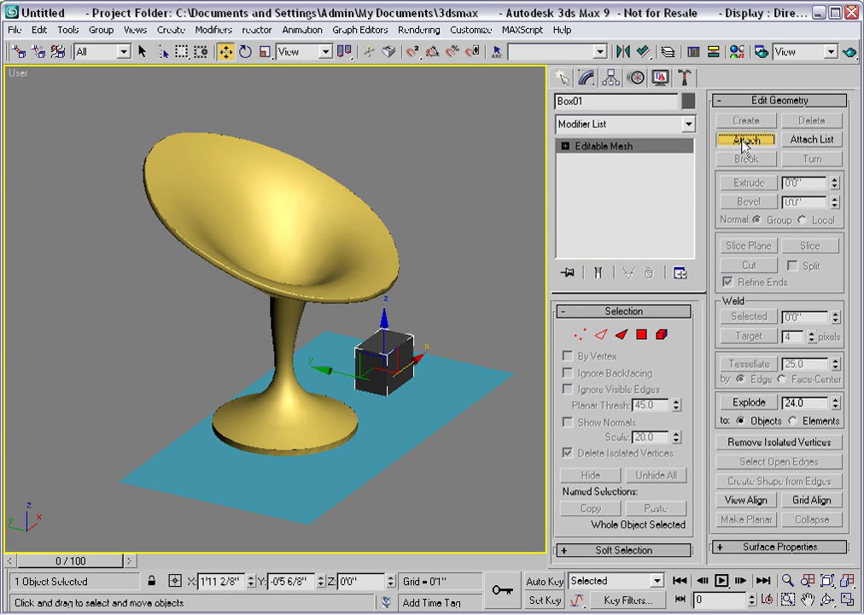
pyautogui.click(345, 251)
pyautogui.rightClick(444, 240)
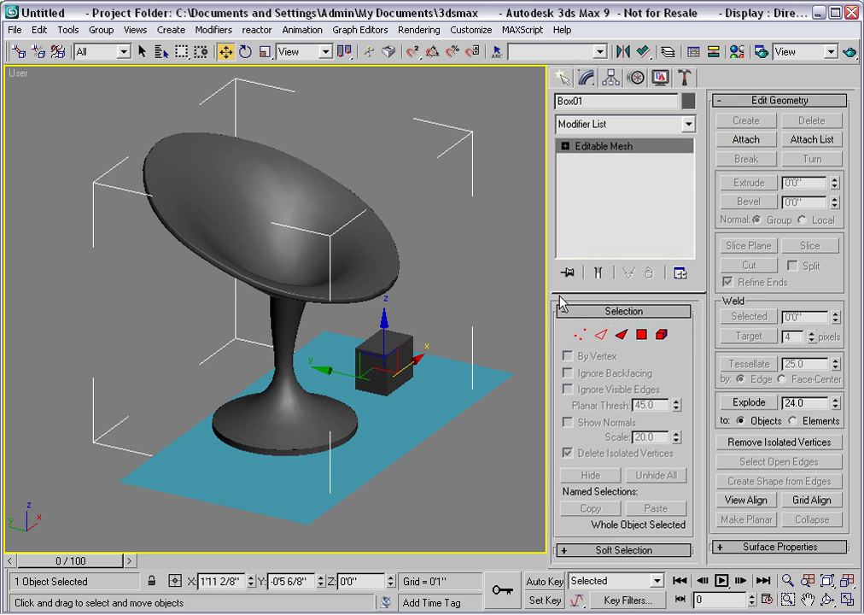
pyautogui.click(662, 335)
pyautogui.click(388, 365)
pyautogui.press('Delete')
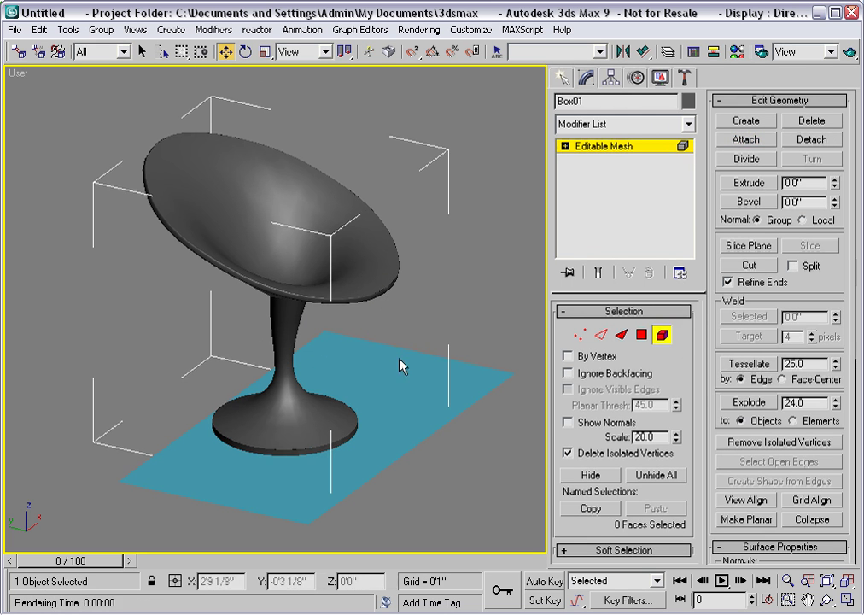
pyautogui.click(603, 147)
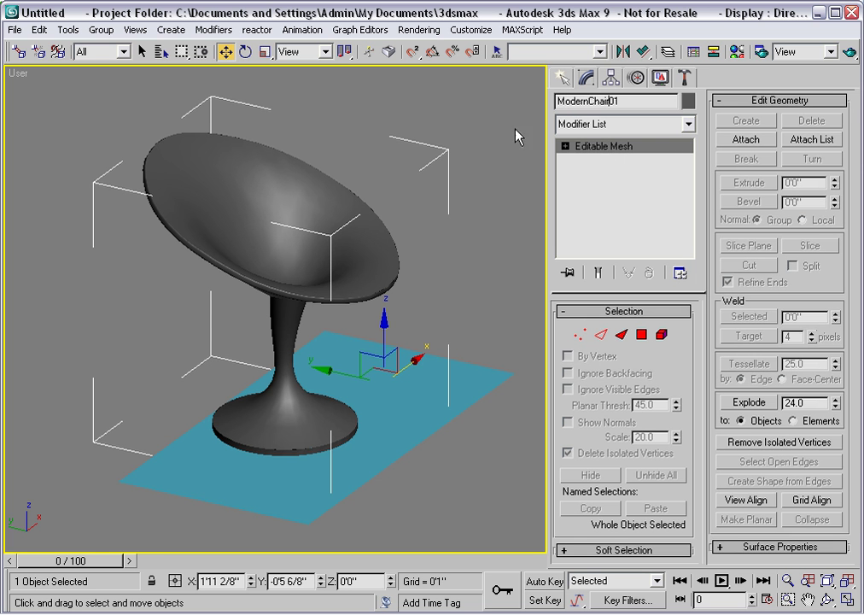
pyautogui.click(450, 377)
# Step: Delete the ground plane, then center ModernChair01's pivot and set its Z to 0
pyautogui.press('Delete')
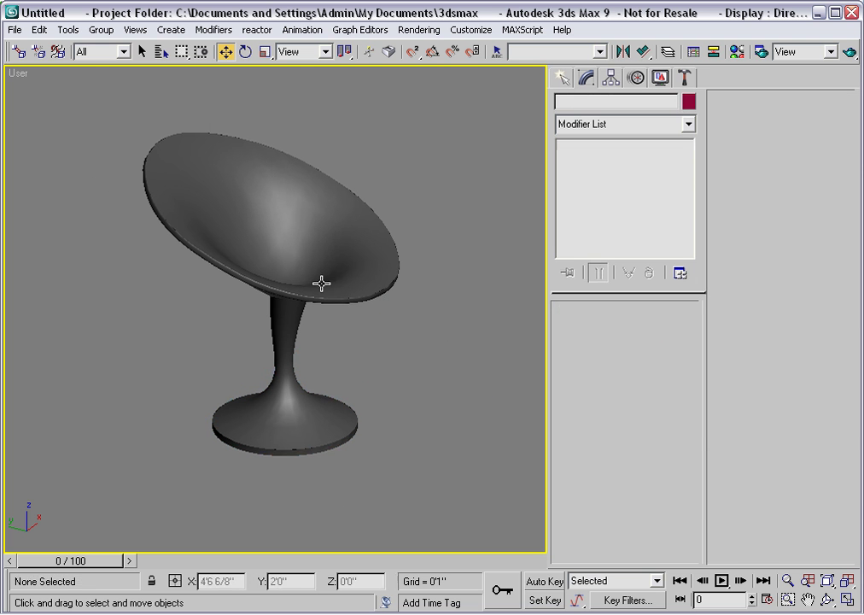
pyautogui.click(320, 284)
pyautogui.click(611, 78)
pyautogui.click(612, 185)
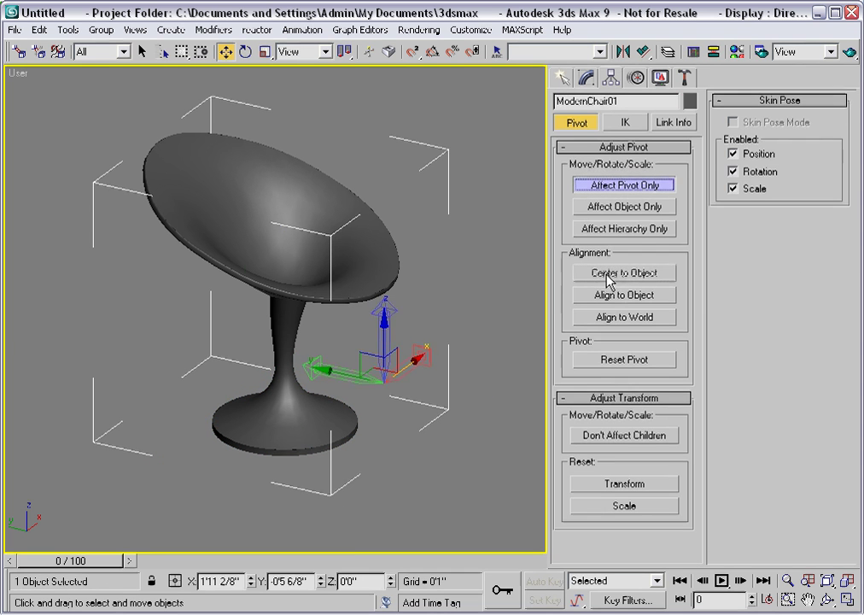
pyautogui.click(612, 273)
pyautogui.rightClick(396, 582)
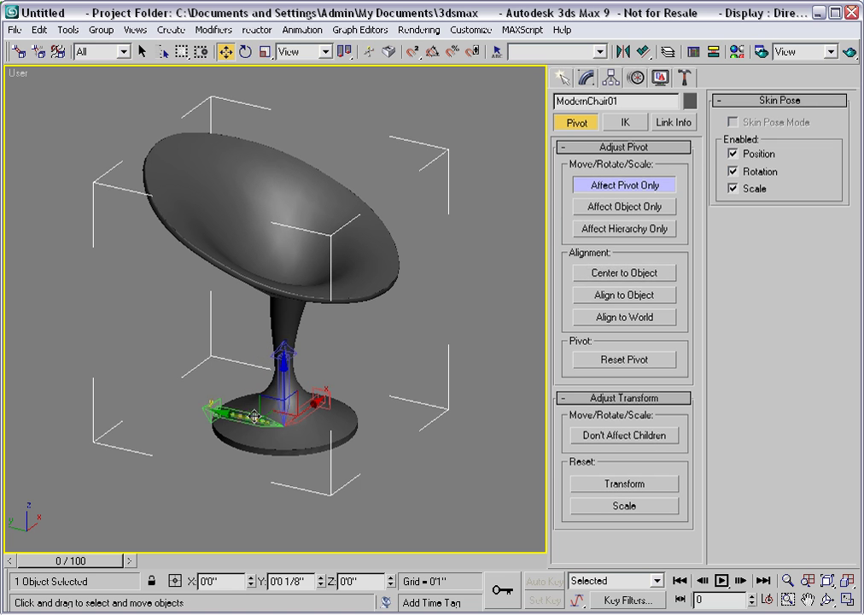
pyautogui.click(601, 185)
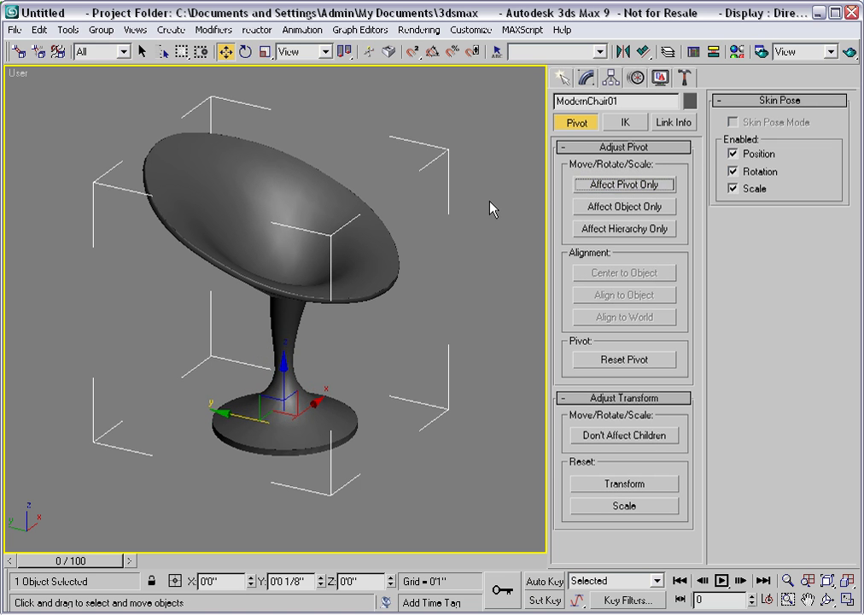
# Step: Set the chair's object colour to white
pyautogui.click(689, 101)
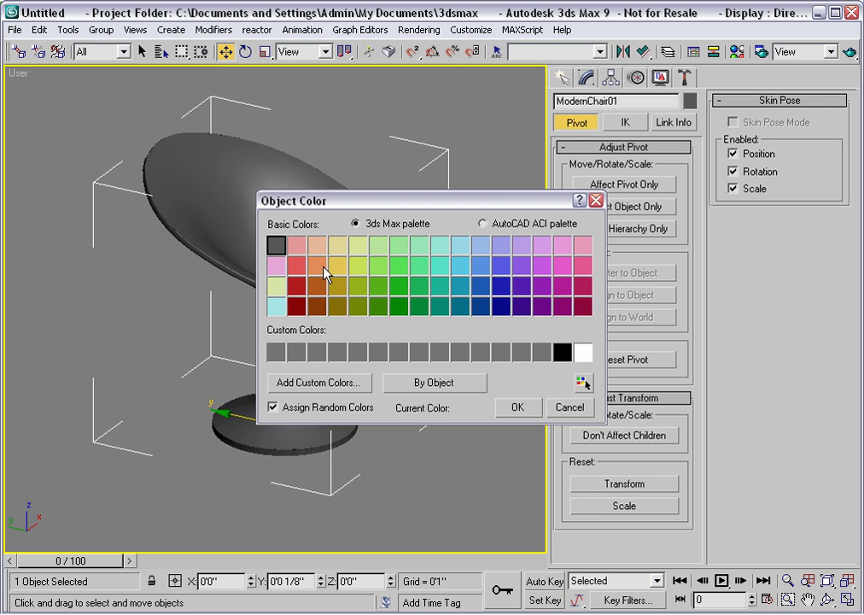
pyautogui.click(581, 353)
pyautogui.click(517, 407)
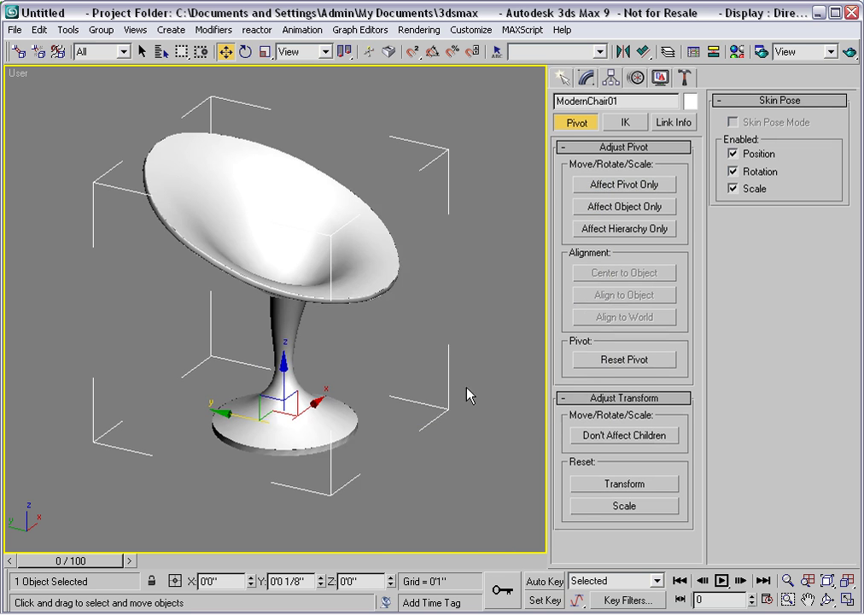